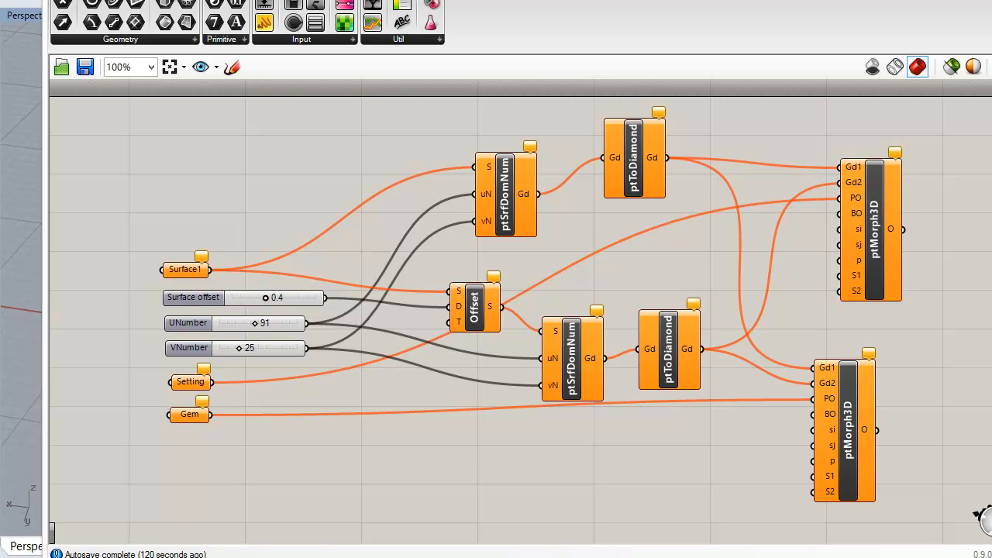
# Start a two-rail sweep with the two long wavy curves as rails and the arched curve as the cross-section
pyautogui.moveTo(232, 0); pyautogui.dragTo(876, 0)
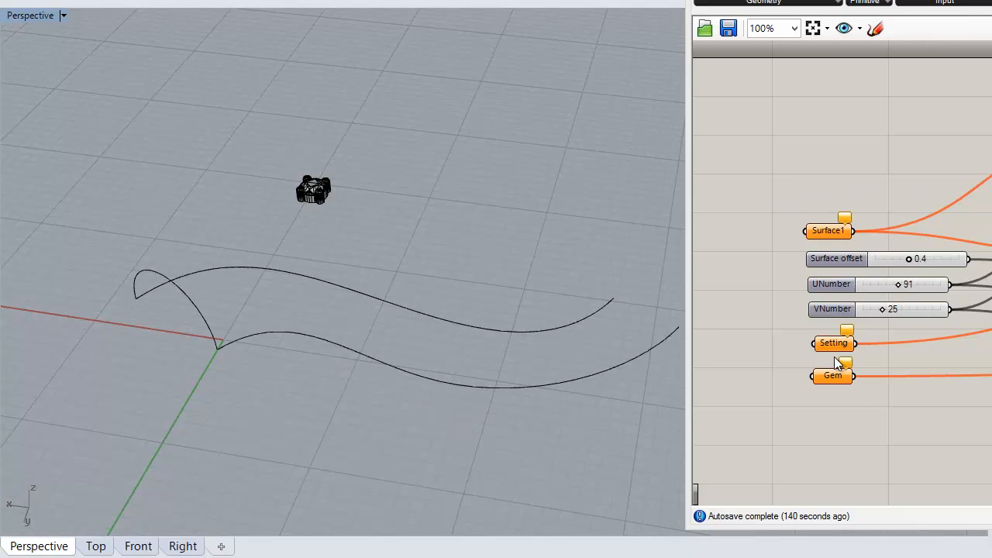
pyautogui.moveTo(366, 410); pyautogui.dragTo(438, 436, button='right')
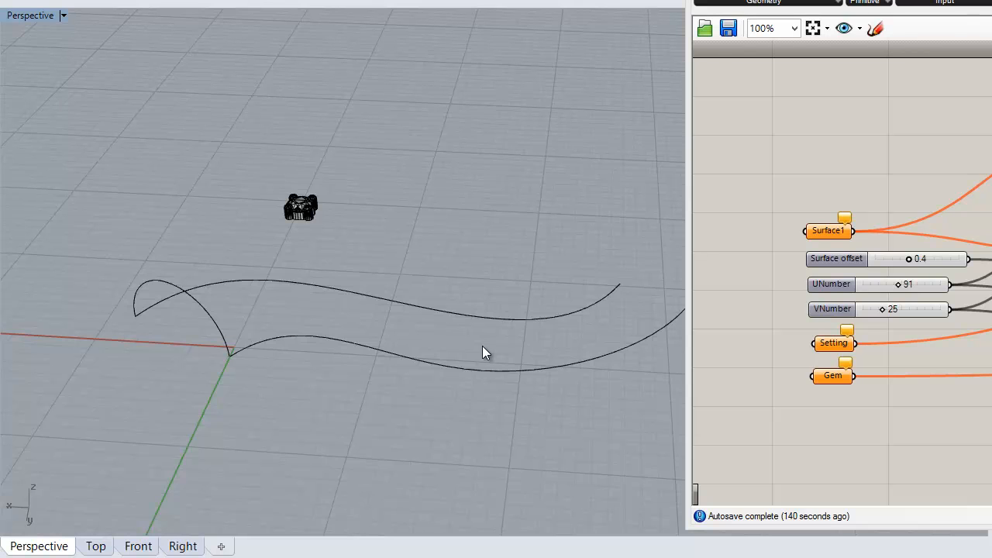
pyautogui.moveTo(426, 283); pyautogui.dragTo(425, 284)
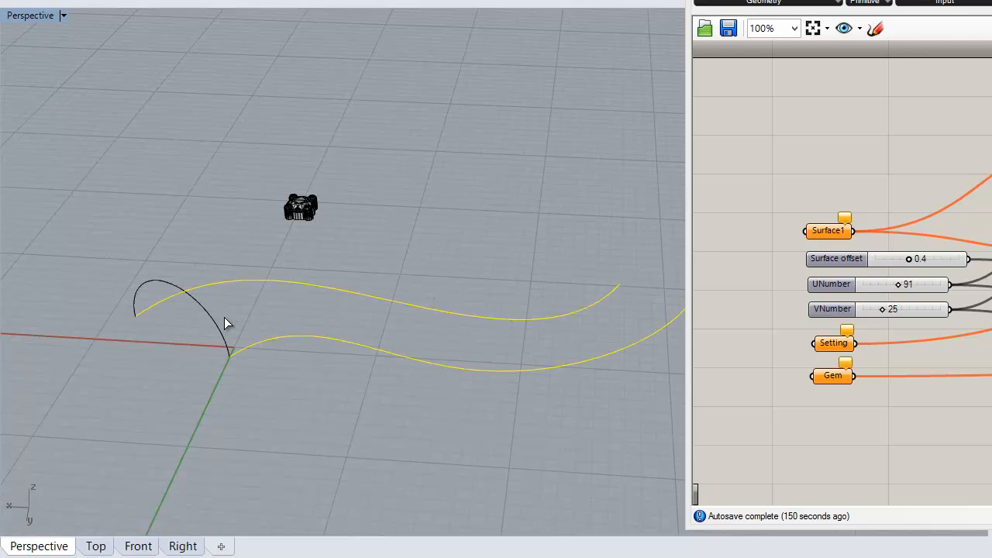
pyautogui.click(213, 341)
pyautogui.press('Return')
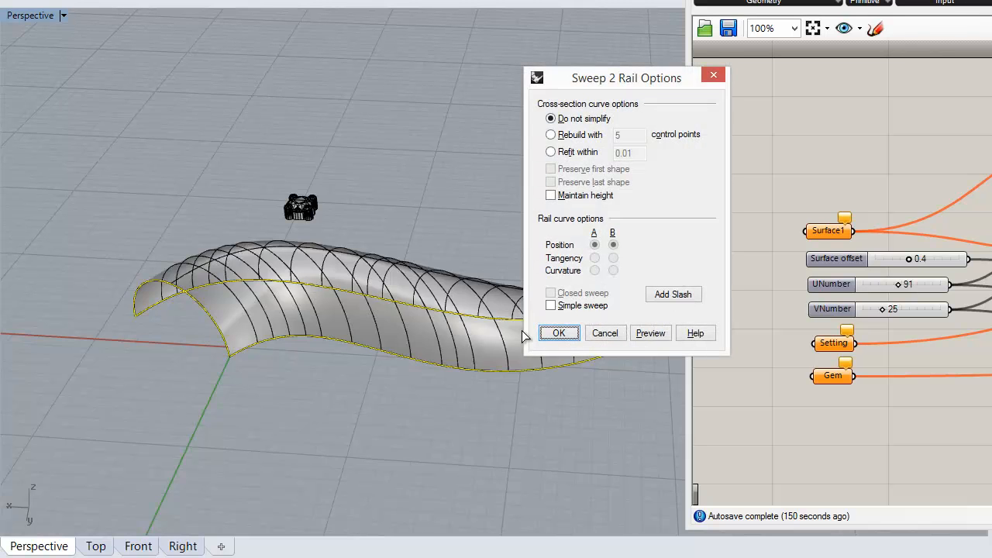
pyautogui.moveTo(379, 314); pyautogui.dragTo(384, 412, button='right')
pyautogui.scroll(-6, 272, 330)
pyautogui.scroll(6, 295, 340)
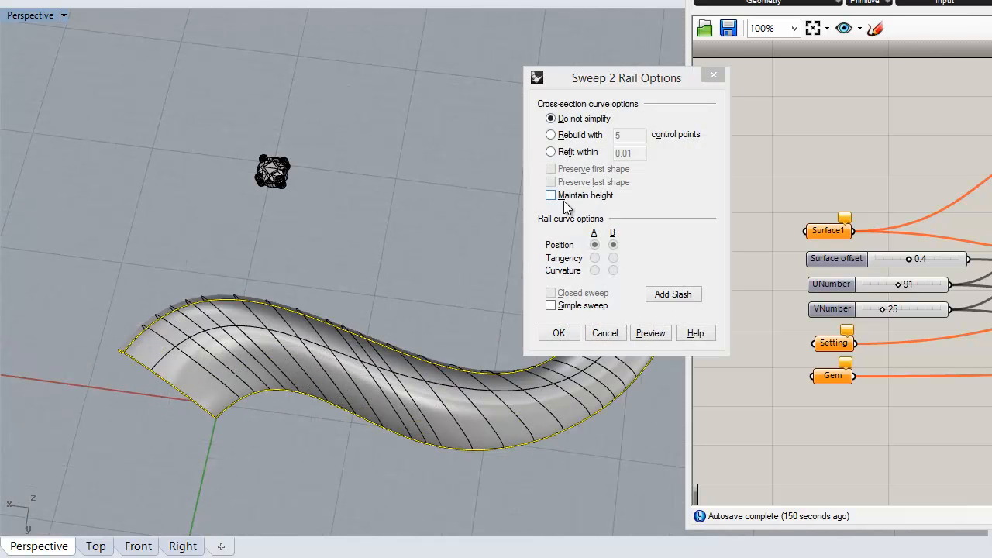
# Add two slashes between the rails, one near each bend, and complete the sweep surface
pyautogui.click(666, 299)
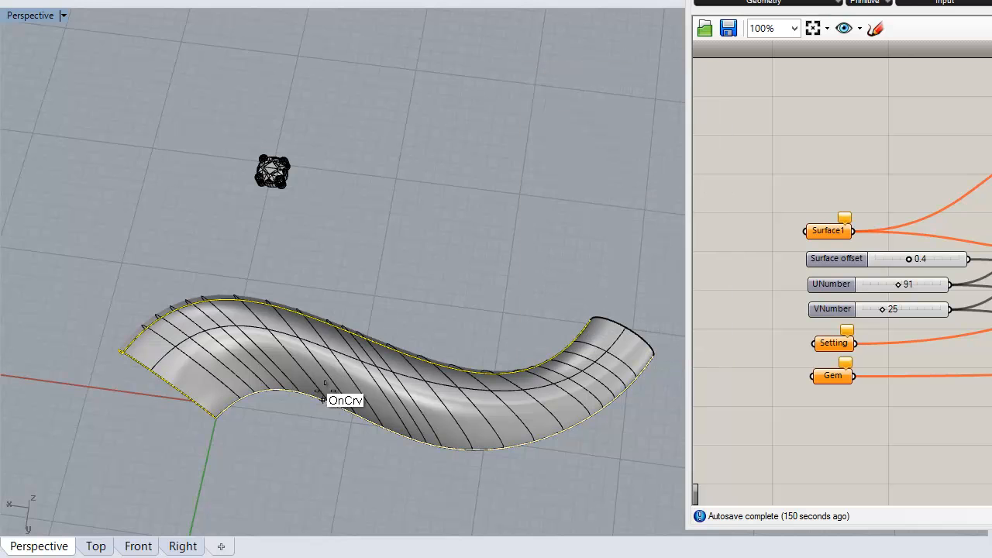
pyautogui.click(277, 386)
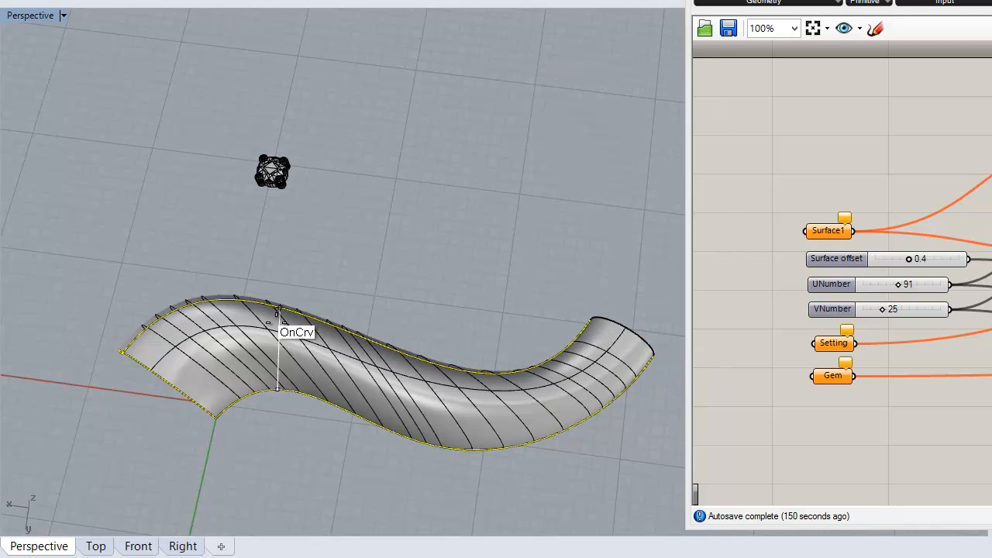
pyautogui.click(277, 310)
pyautogui.click(415, 440)
pyautogui.click(435, 366)
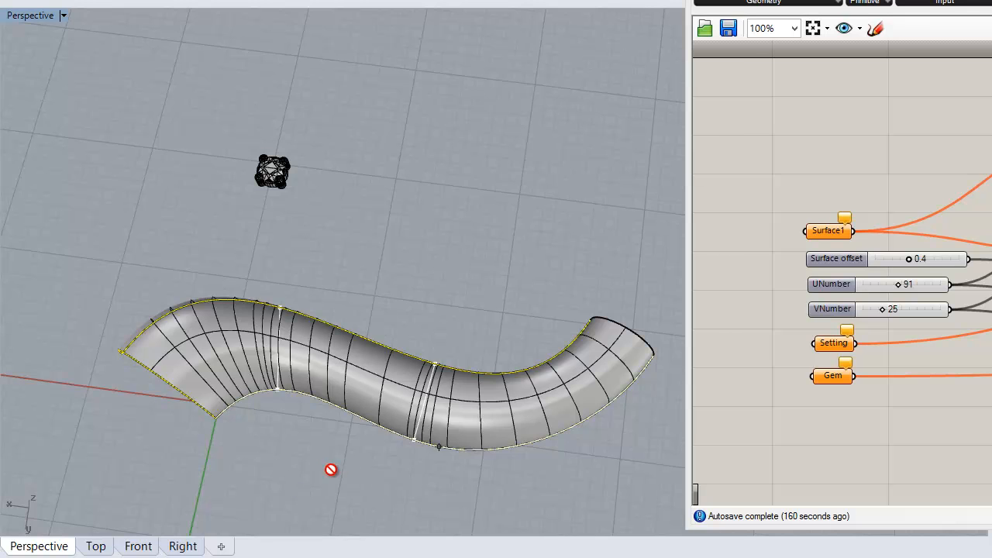
pyautogui.press('Return')
pyautogui.click(558, 334)
pyautogui.moveTo(327, 388); pyautogui.dragTo(365, 414, button='right')
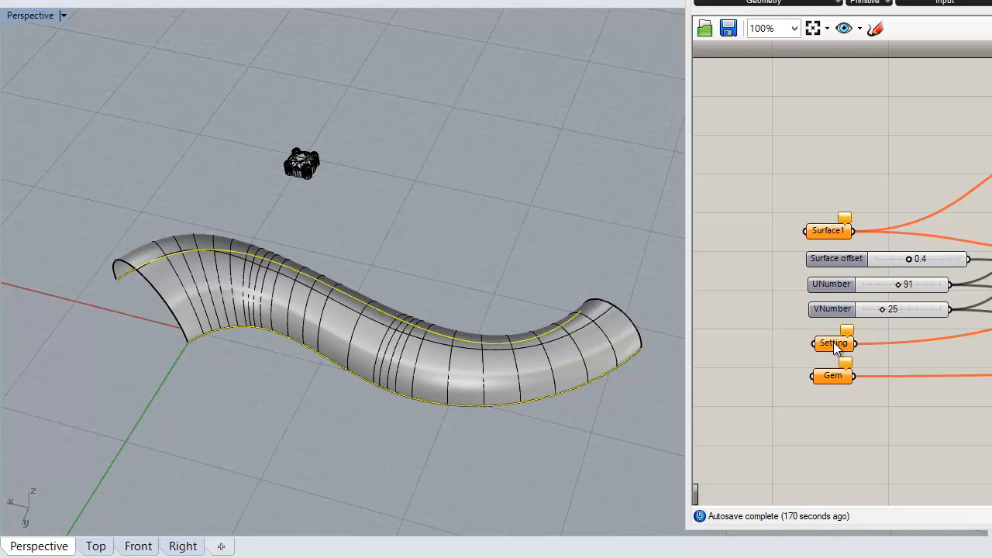
pyautogui.click(309, 173)
pyautogui.click(461, 229)
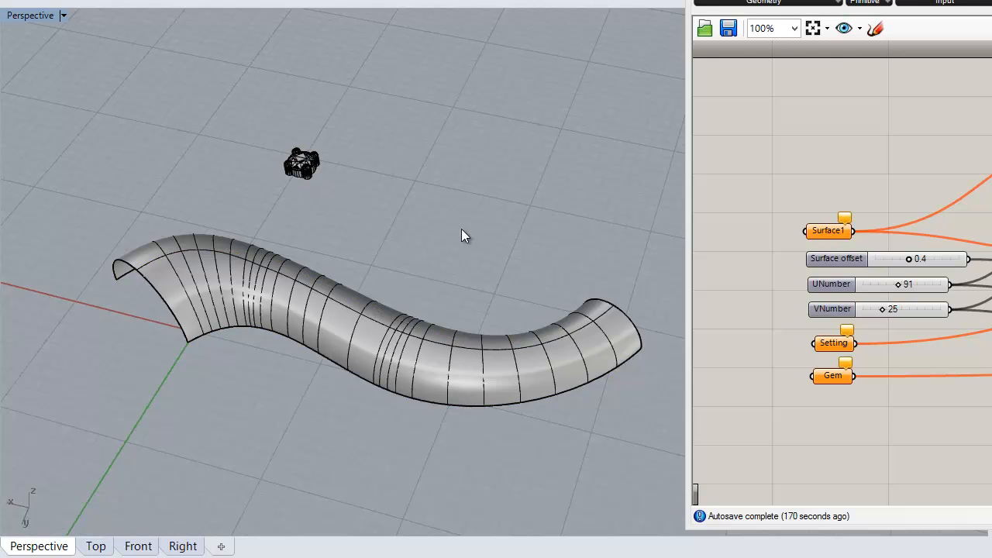
pyautogui.click(828, 377)
pyautogui.click(307, 163)
pyautogui.click(379, 208)
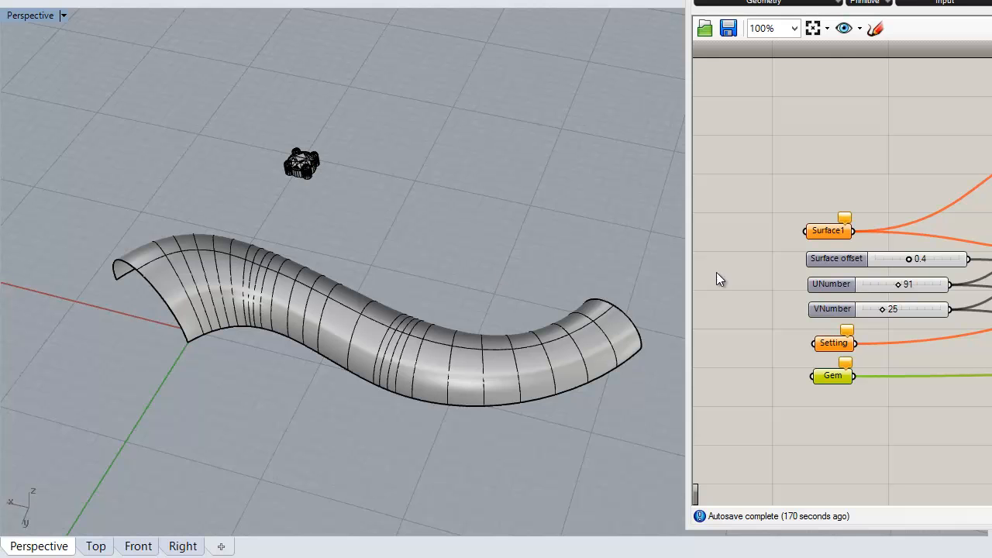
# Assign the swept surface to the Surface1 parameter as its single surface
pyautogui.click(824, 231)
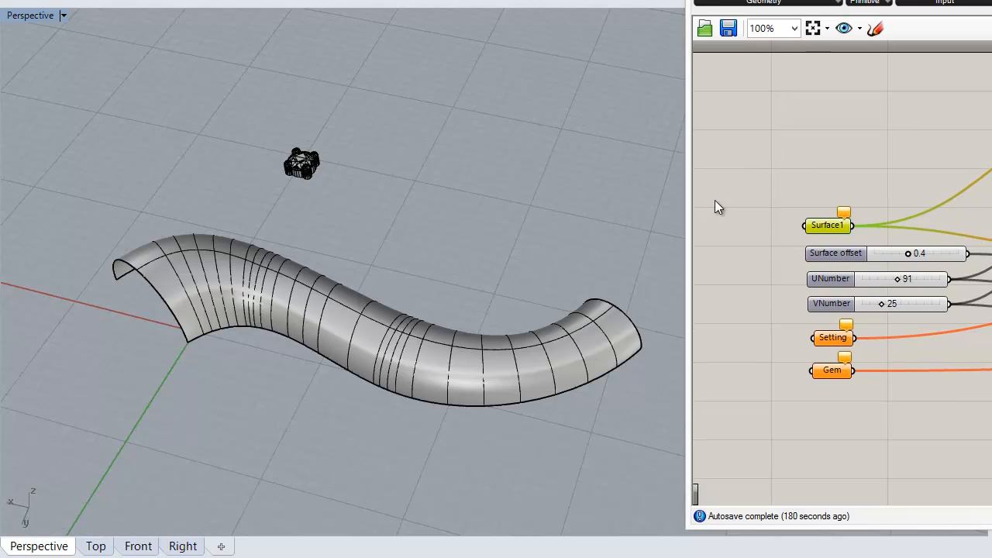
pyautogui.click(569, 340)
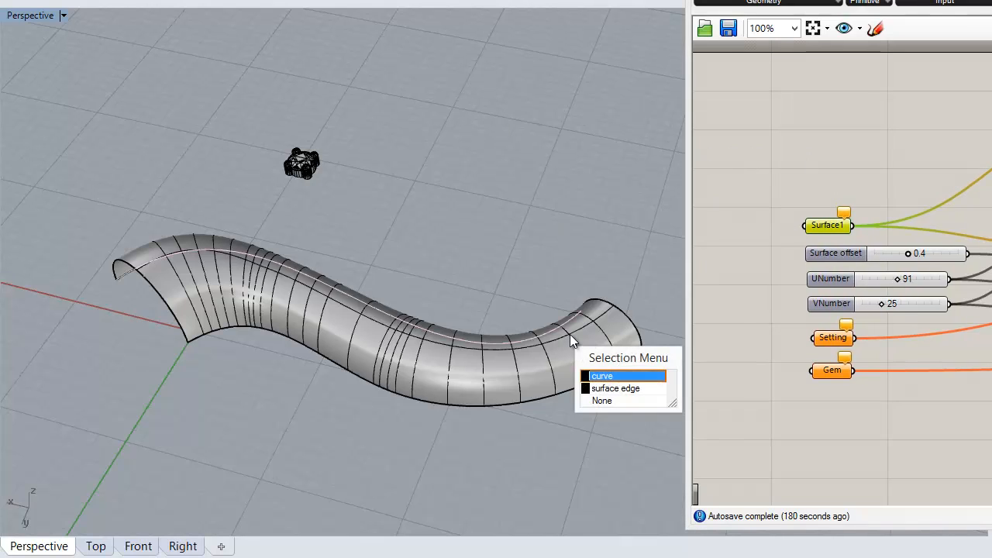
pyautogui.click(609, 376)
pyautogui.click(553, 256)
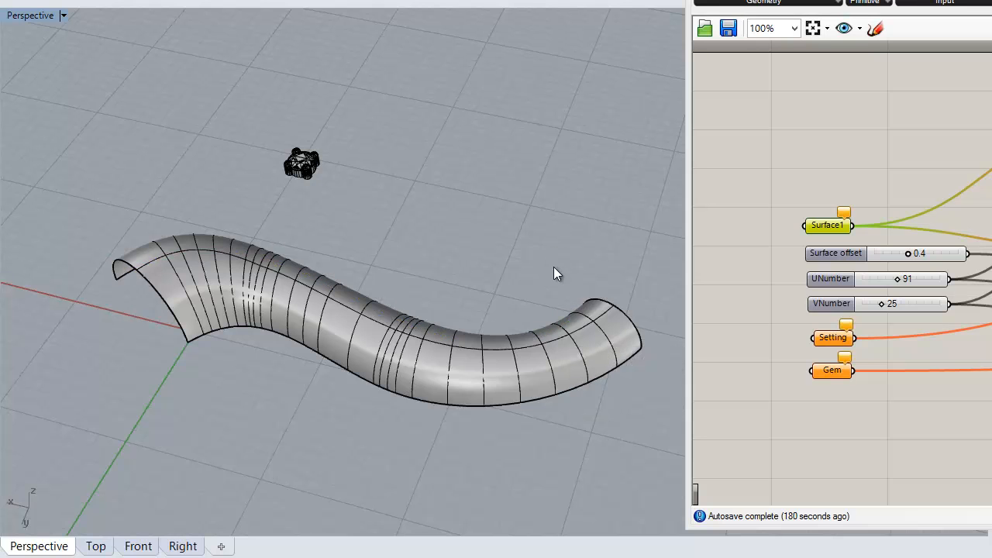
pyautogui.click(592, 359)
pyautogui.rightClick(829, 225)
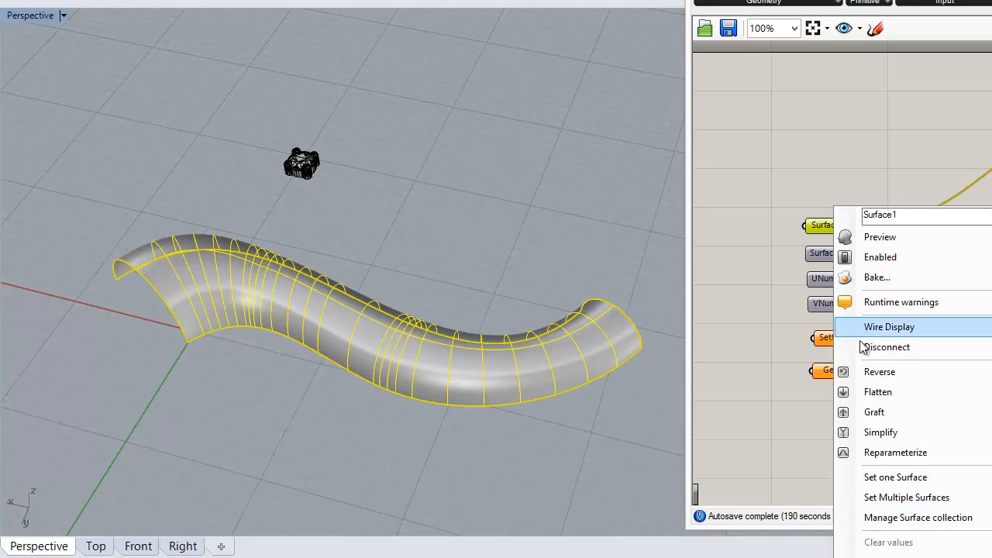
pyautogui.click(883, 477)
pyautogui.click(429, 244)
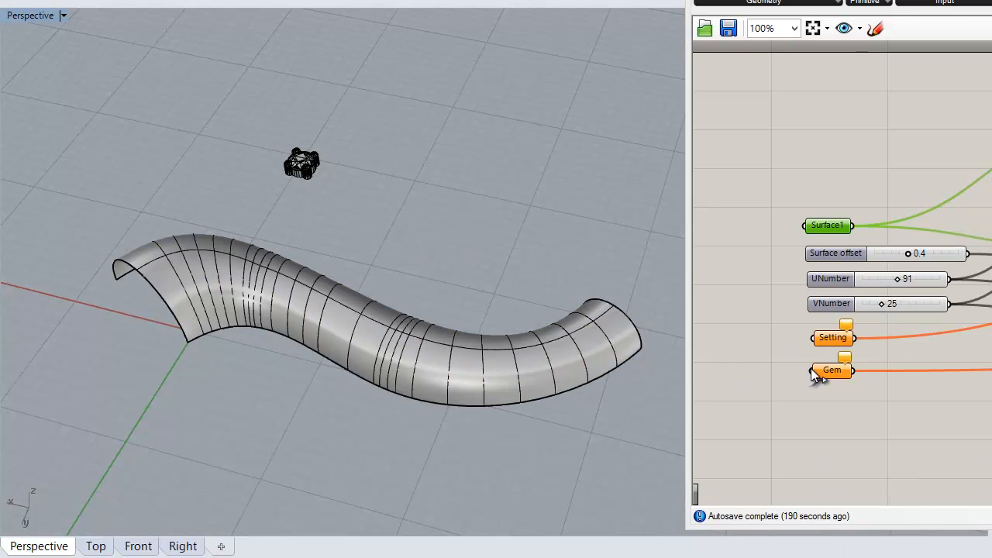
# Set UNumber to 57 and VNumber to 21, and assign the gem mesh to the Gem parameter
pyautogui.moveTo(892, 278); pyautogui.dragTo(877, 303)
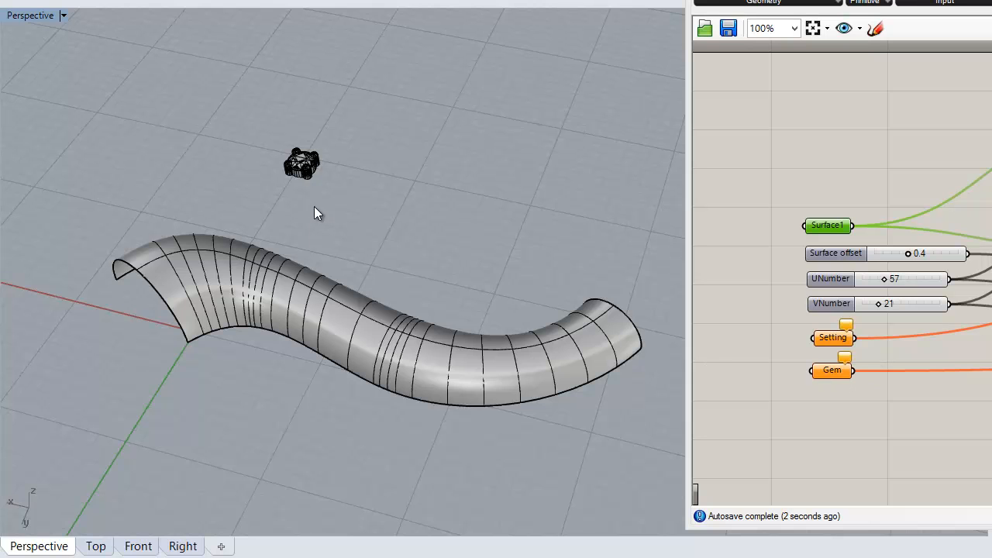
pyautogui.click(300, 162)
pyautogui.rightClick(828, 371)
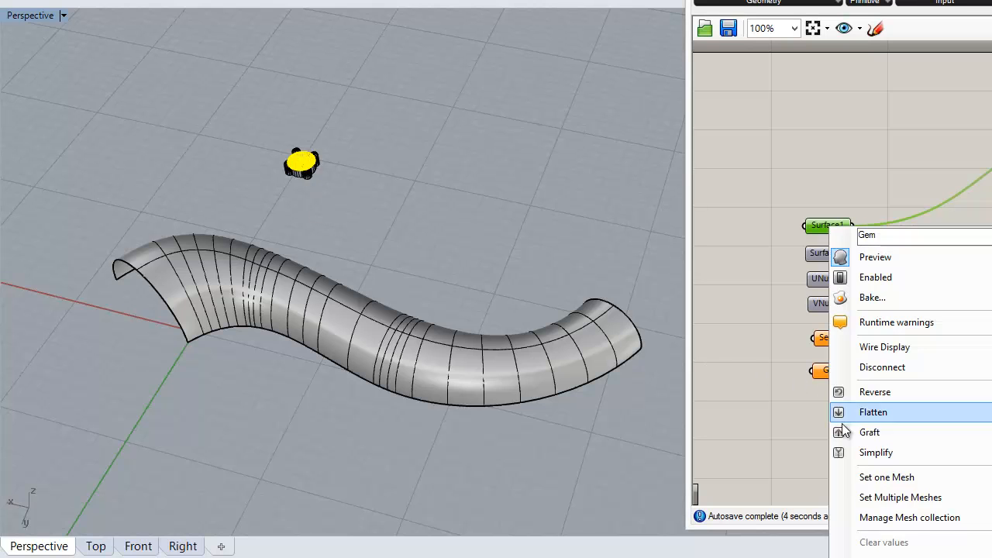
pyautogui.click(868, 478)
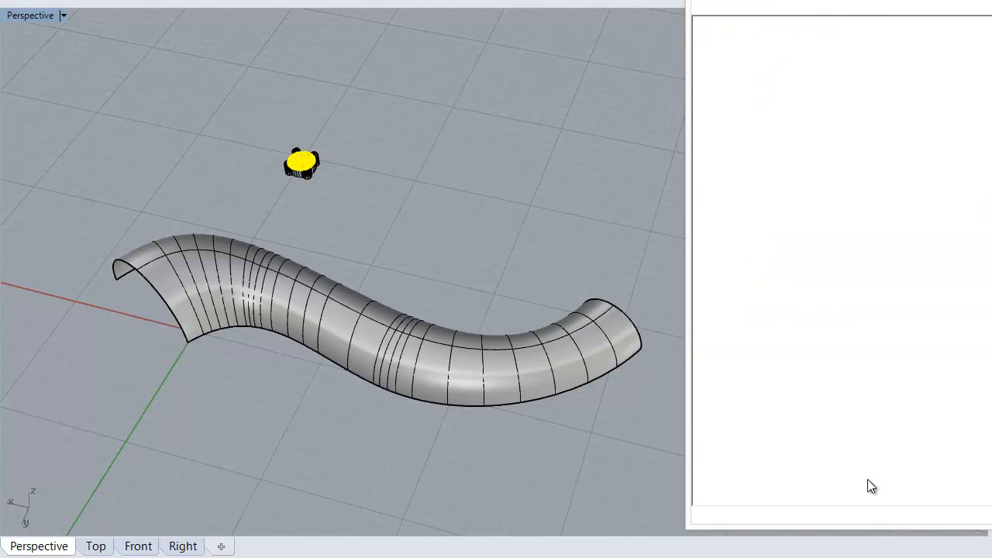
# Raise the number of gems along the surface by setting UNumber to 97
pyautogui.moveTo(535, 436); pyautogui.dragTo(436, 354, button='right')
pyautogui.scroll(3, 434, 350)
pyautogui.scroll(-1, 419, 331)
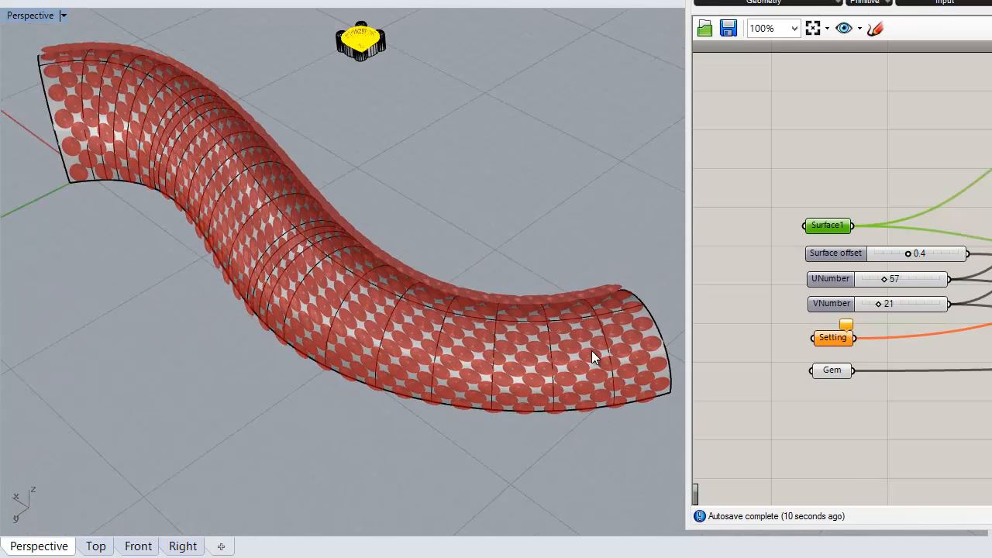
pyautogui.moveTo(438, 351); pyautogui.dragTo(396, 318, button='right')
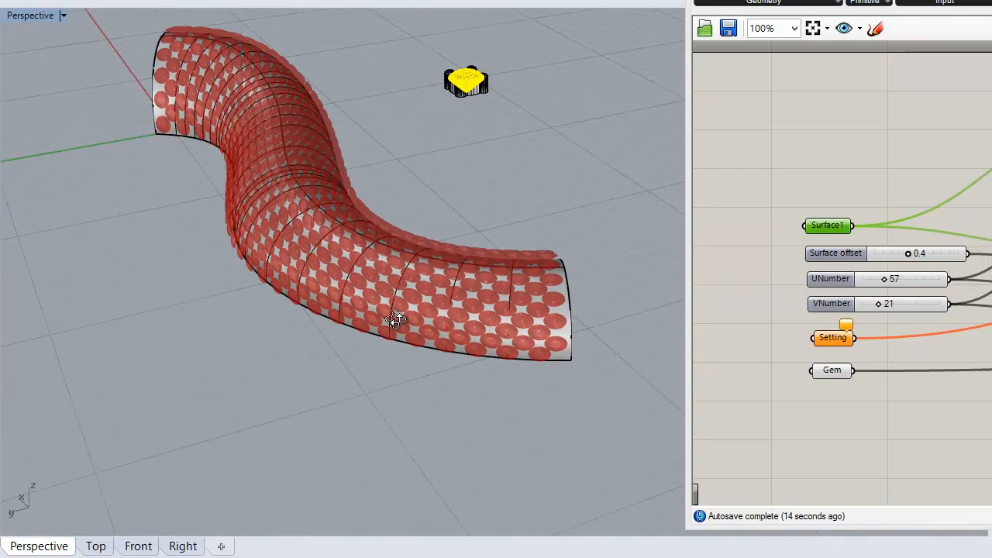
pyautogui.scroll(3, 505, 302)
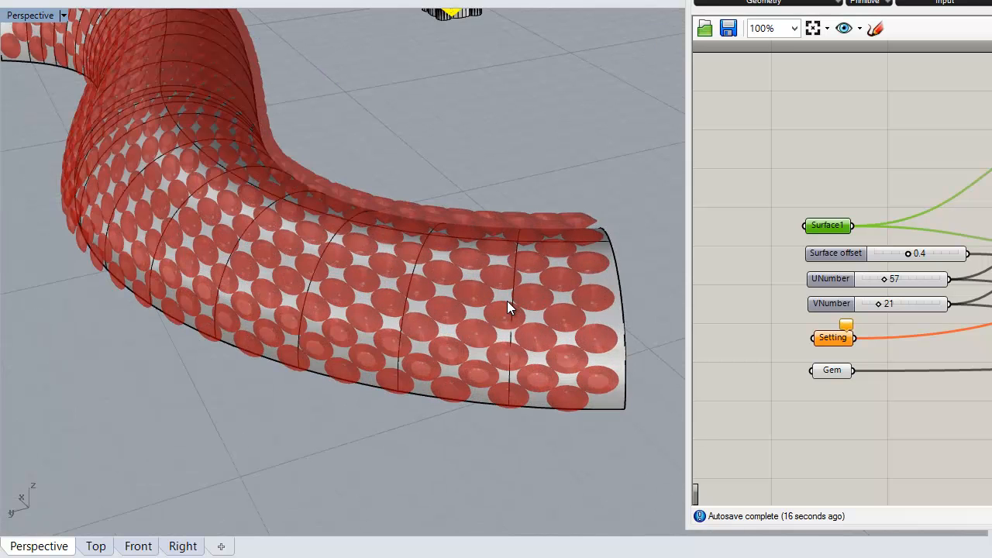
pyautogui.moveTo(884, 277); pyautogui.dragTo(902, 281)
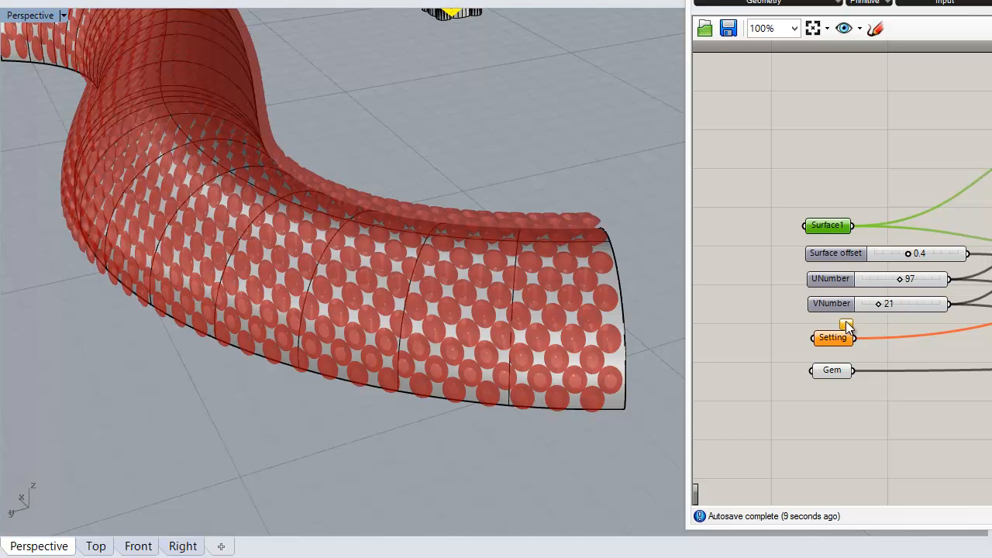
# Check the gem shapes along the bends and set VNumber to 28
pyautogui.moveTo(534, 421); pyautogui.dragTo(786, 420, button='right')
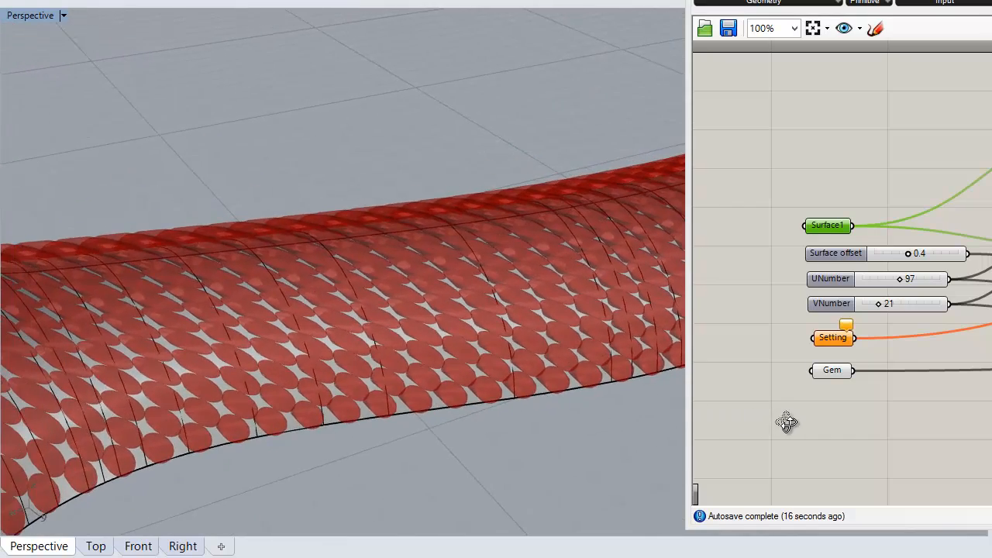
pyautogui.scroll(5, 388, 334)
pyautogui.scroll(-10, 379, 366)
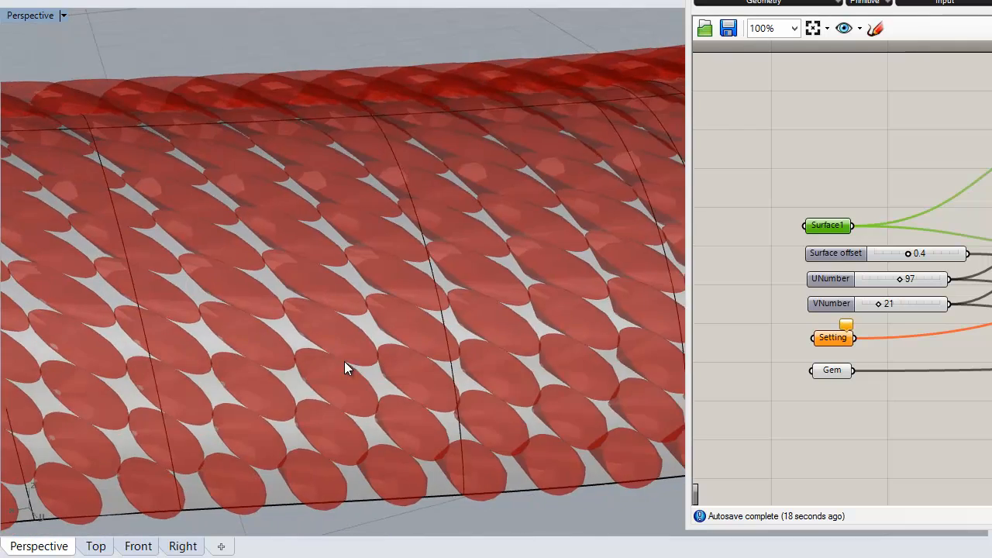
pyautogui.moveTo(341, 424); pyautogui.dragTo(297, 437, button='right')
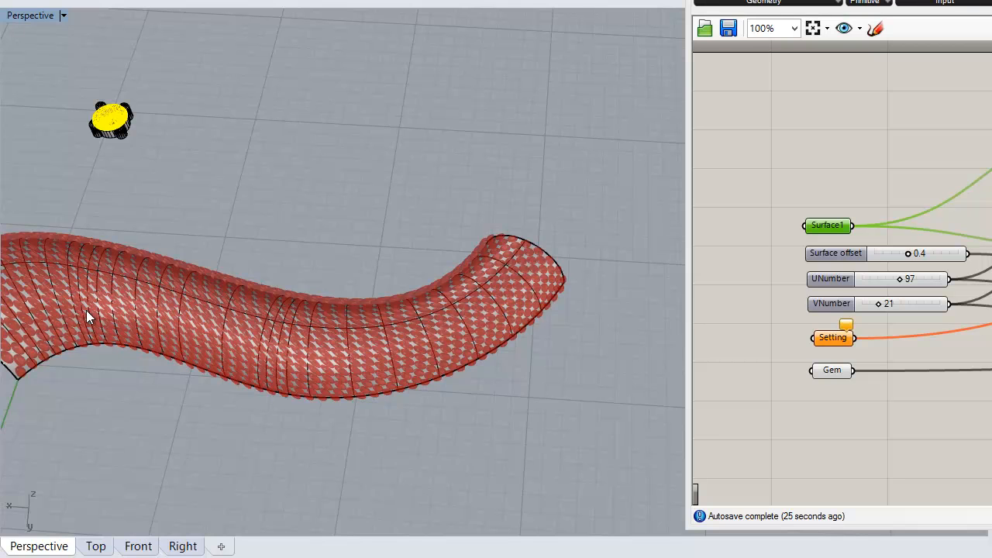
pyautogui.moveTo(343, 387); pyautogui.dragTo(316, 291, button='right')
pyautogui.moveTo(349, 359); pyautogui.dragTo(397, 359, button='right')
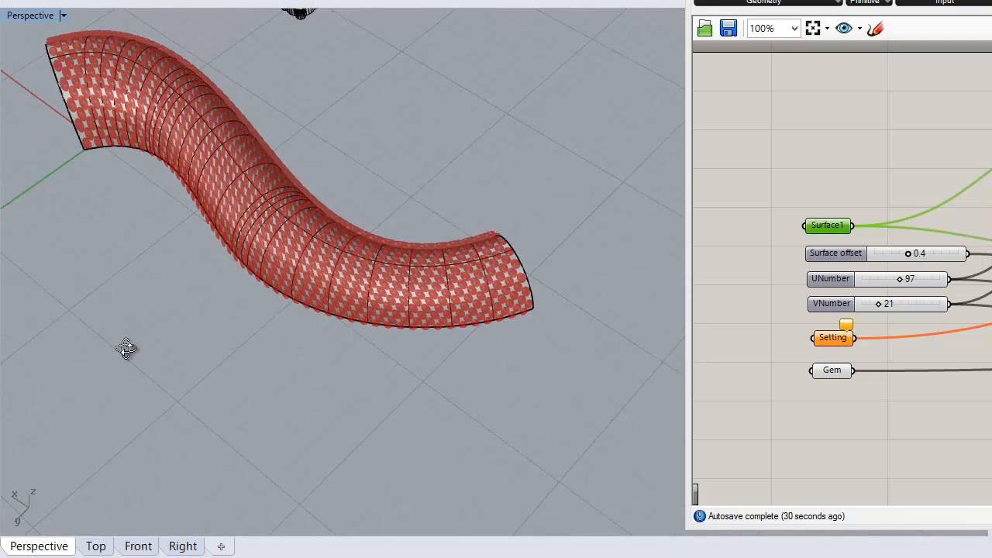
pyautogui.moveTo(126, 348); pyautogui.dragTo(106, 333, button='right')
pyautogui.scroll(4, 238, 278)
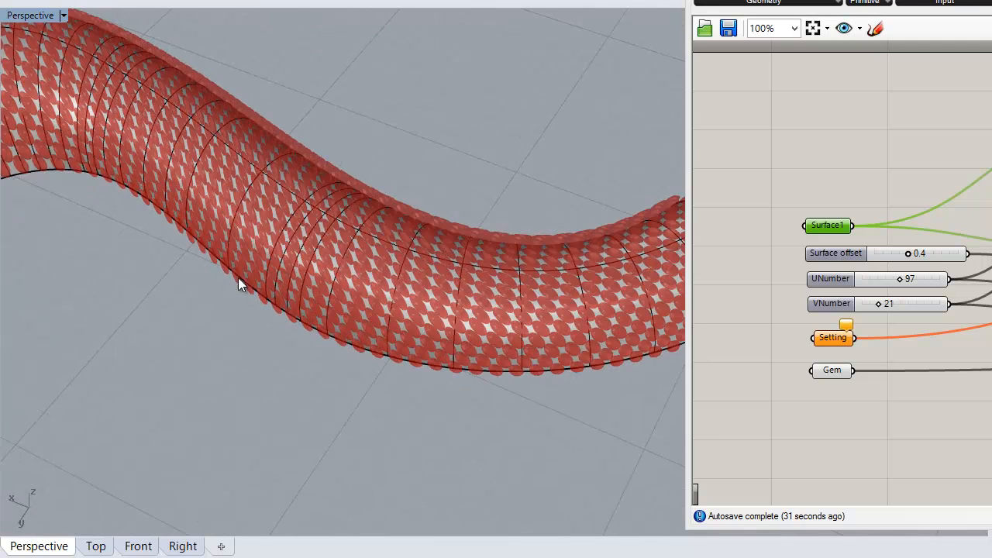
pyautogui.click(878, 303)
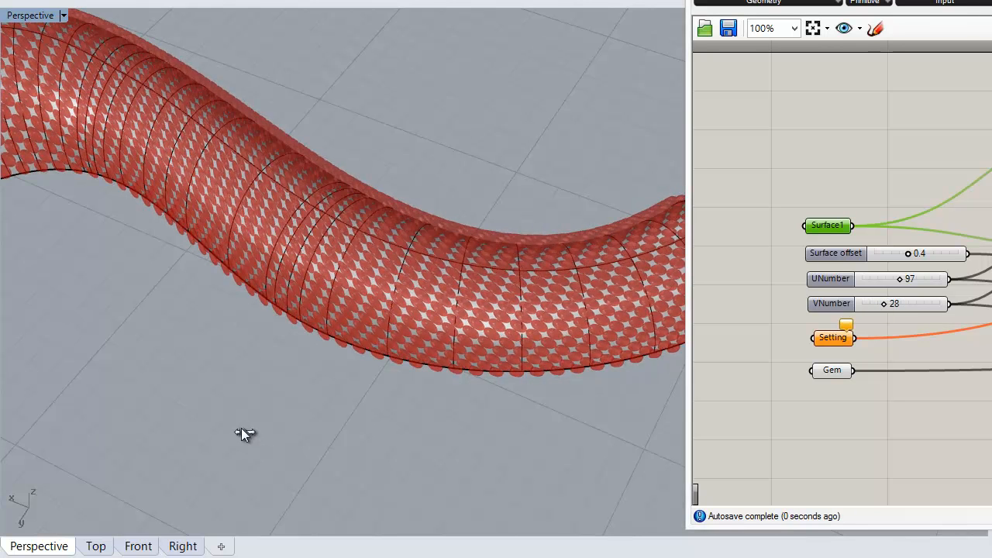
# Assign the prong setting mesh around the gem to the Setting parameter
pyautogui.scroll(-5, 227, 379)
pyautogui.moveTo(248, 380); pyautogui.dragTo(173, 370, button='right')
pyautogui.scroll(-2, 172, 369)
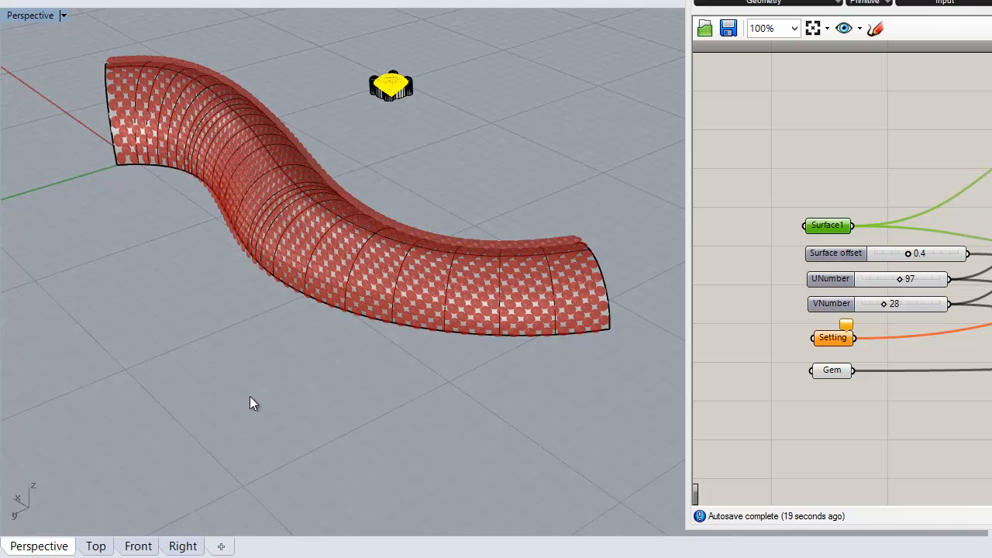
pyautogui.moveTo(367, 395); pyautogui.dragTo(359, 399, button='right')
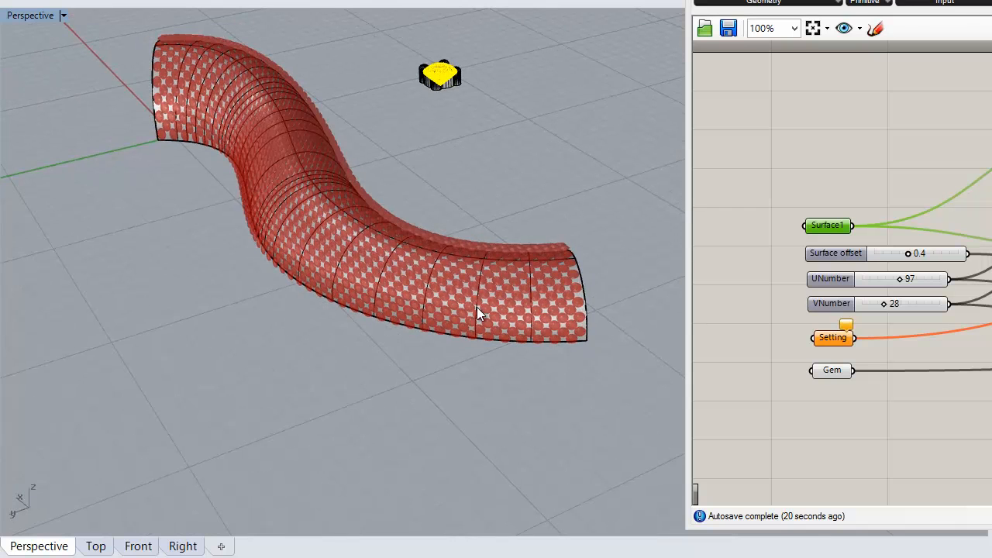
pyautogui.scroll(4, 572, 288)
pyautogui.scroll(-4, 530, 317)
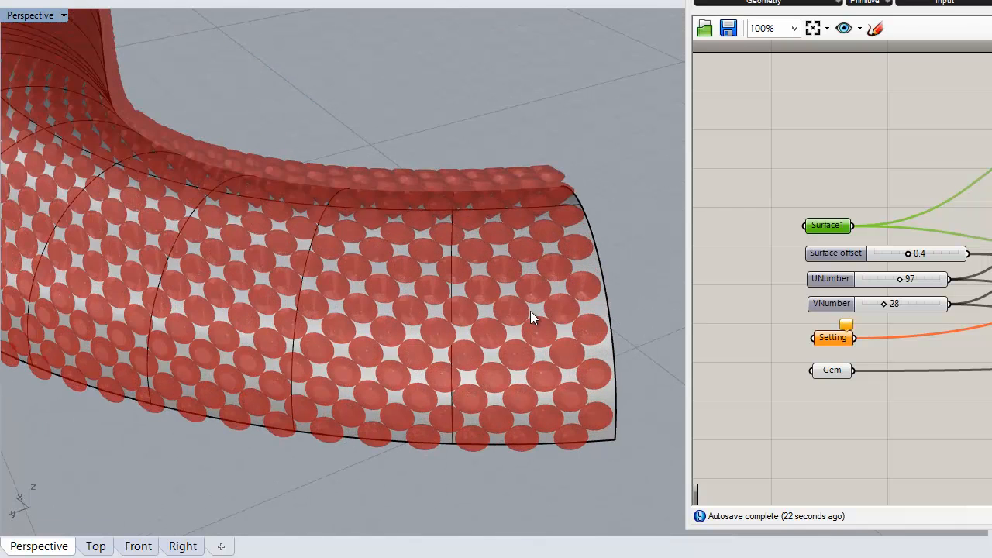
pyautogui.click(439, 96)
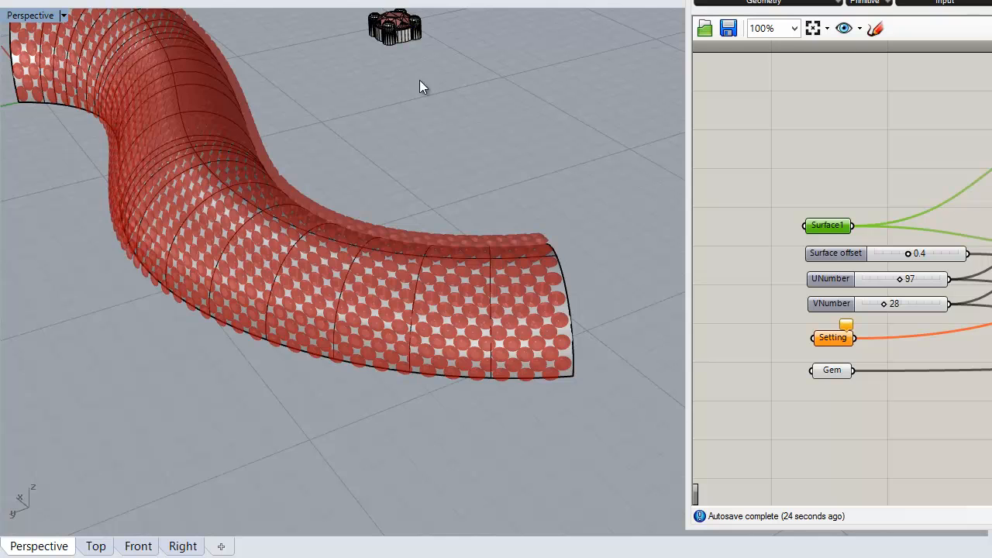
pyautogui.click(394, 42)
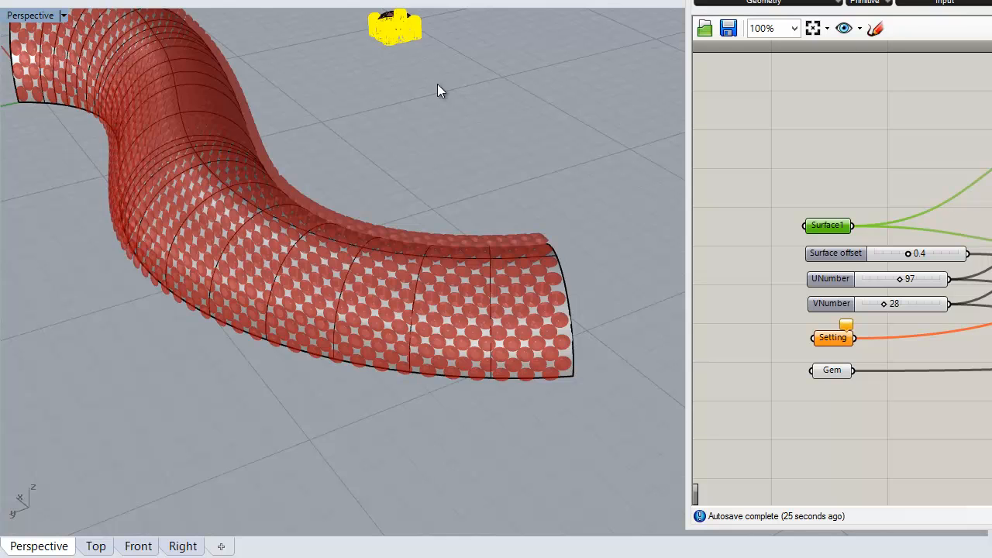
pyautogui.rightClick(835, 341)
pyautogui.click(882, 475)
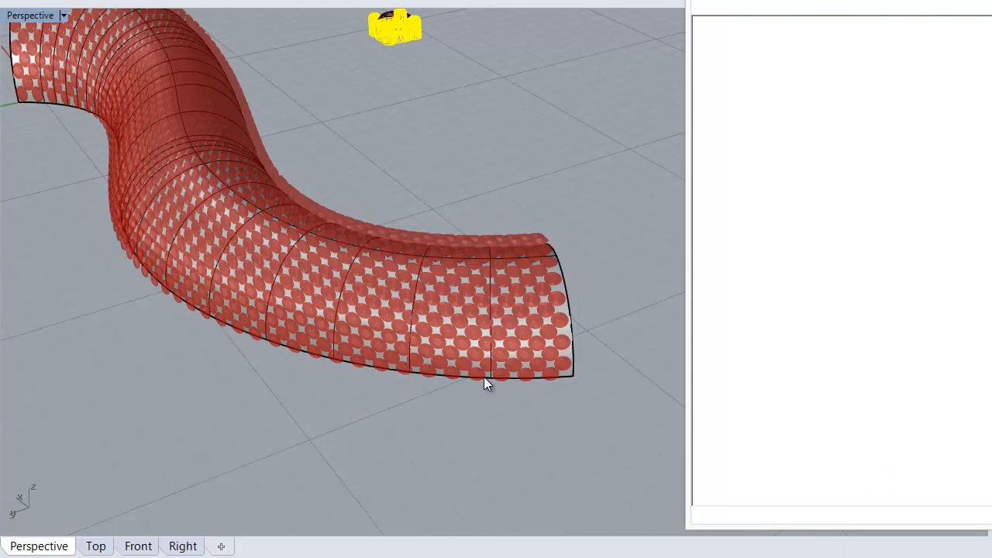
# Examine the prong settings morphed around the gems at the open end and along the bend of the surface
pyautogui.click(514, 370)
pyautogui.moveTo(473, 422); pyautogui.dragTo(483, 333, button='right')
pyautogui.scroll(5, 498, 346)
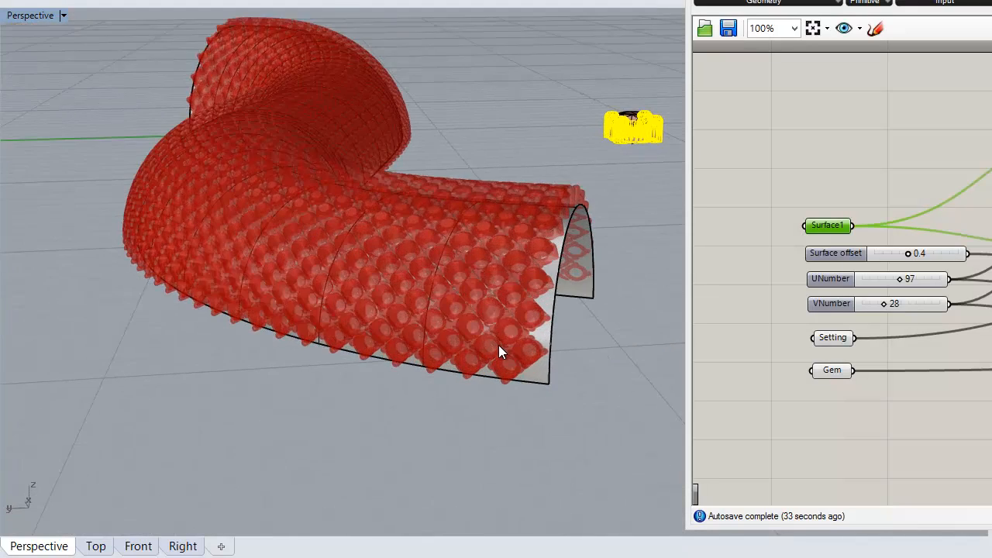
pyautogui.scroll(2, 498, 345)
pyautogui.scroll(-6, 357, 343)
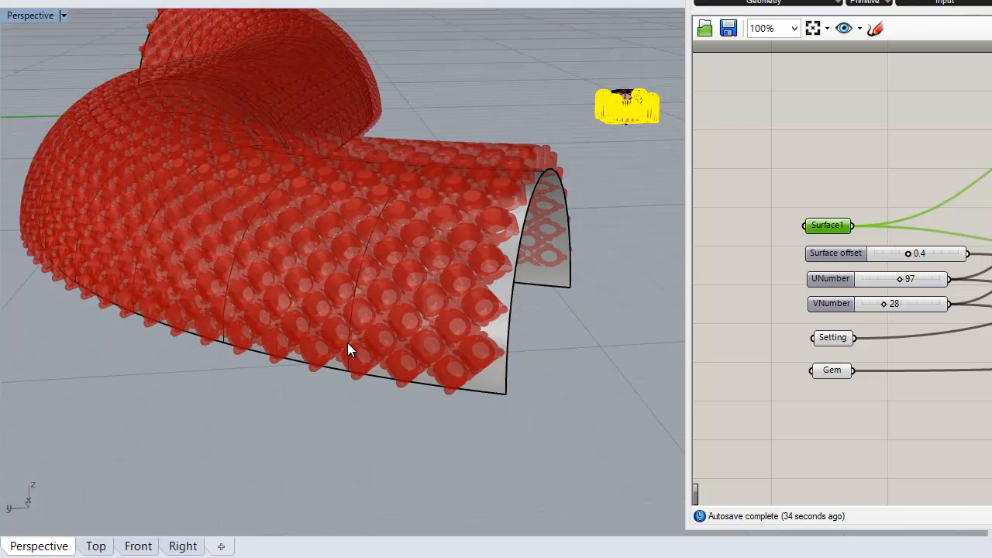
pyautogui.scroll(-2, 326, 353)
pyautogui.moveTo(243, 398); pyautogui.dragTo(543, 435, button='right')
# Disable the Setting parameter and turn on the control points of the swept surface
pyautogui.rightClick(827, 341)
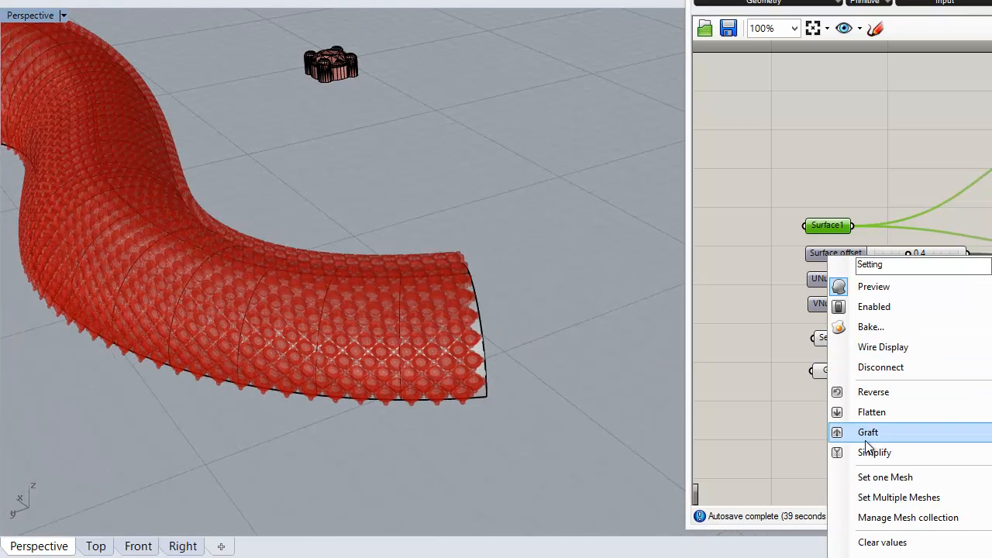
pyautogui.click(842, 307)
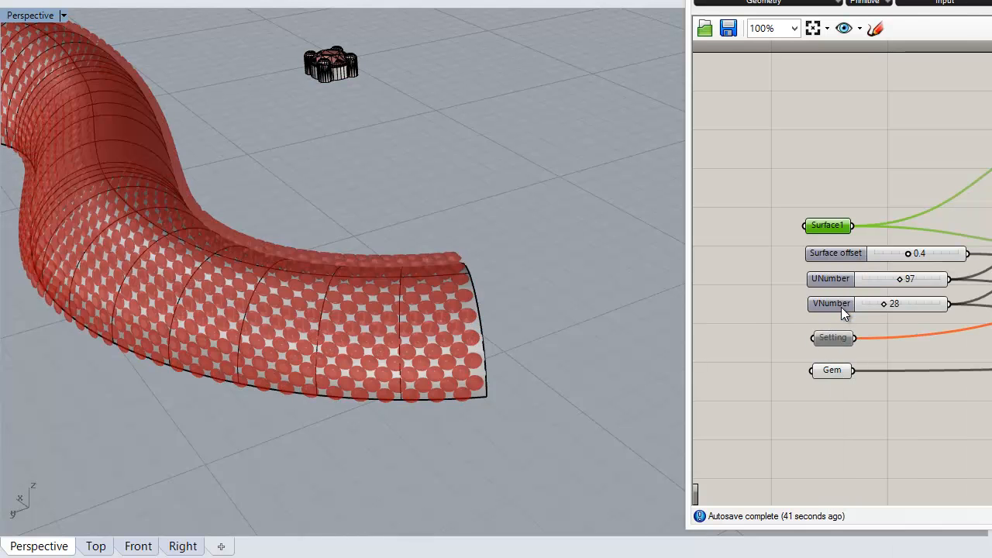
pyautogui.moveTo(503, 465); pyautogui.dragTo(476, 411, button='right')
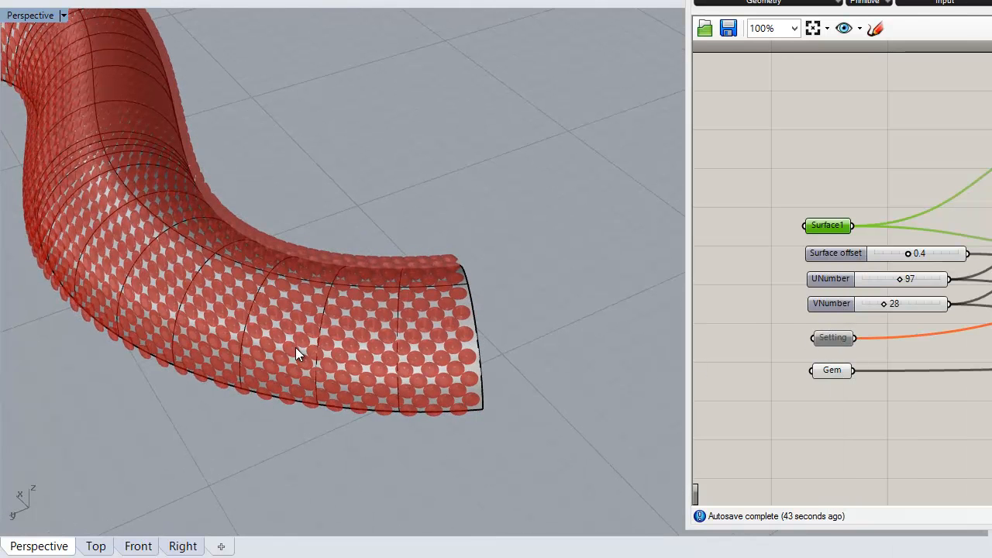
pyautogui.scroll(2, 481, 356)
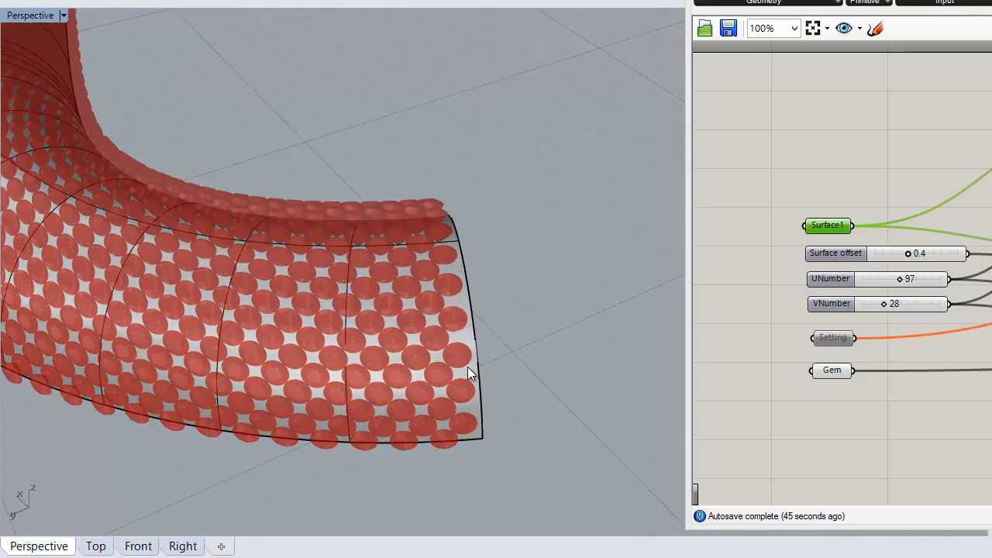
pyautogui.click(472, 372)
pyautogui.scroll(-2, 507, 328)
pyautogui.moveTo(518, 327); pyautogui.dragTo(318, 425, button='right')
pyautogui.press('F10')
# Pull the control points along the surface's lower outer edge outward, and drag two of them out further to form a bulge
pyautogui.moveTo(137, 341); pyautogui.dragTo(469, 451)
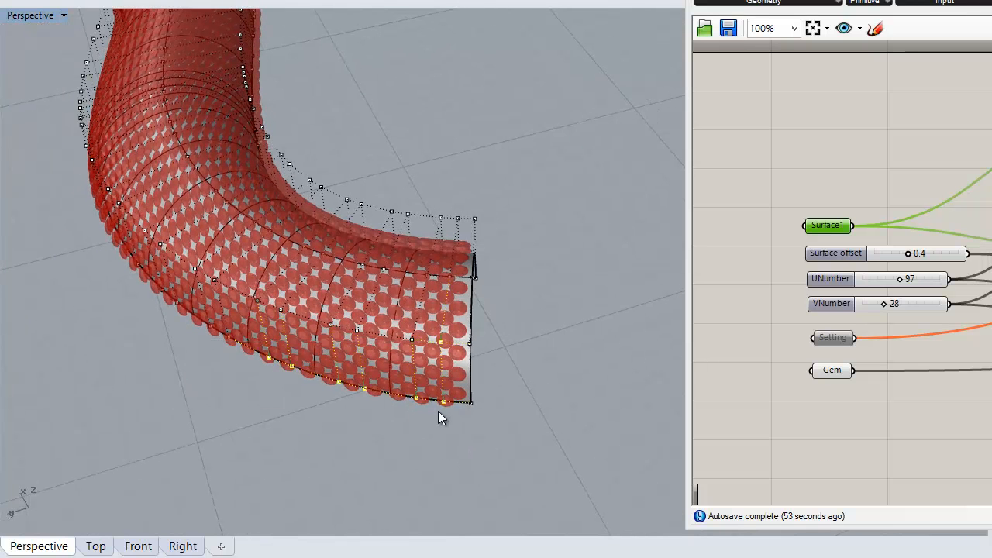
pyautogui.moveTo(415, 398); pyautogui.dragTo(404, 420)
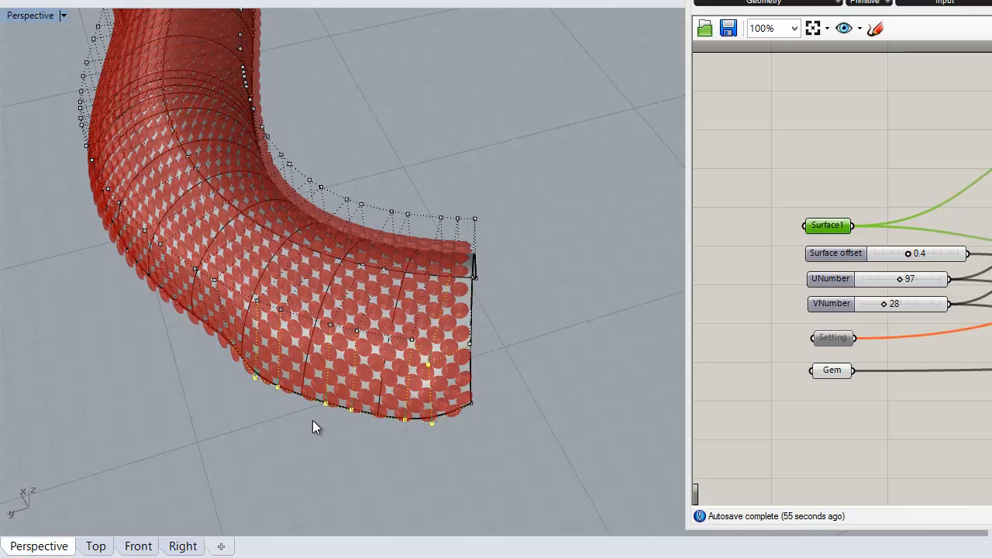
pyautogui.scroll(3, 314, 405)
pyautogui.moveTo(241, 403); pyautogui.dragTo(360, 442)
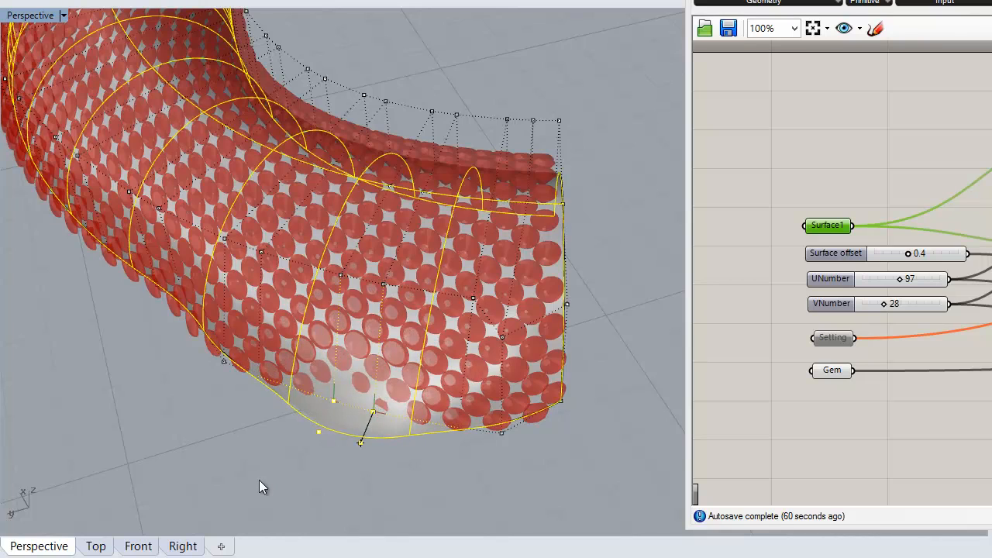
# Raise the control points on the crest at the surface's open end using the gumball's vertical axis
pyautogui.moveTo(230, 405); pyautogui.dragTo(256, 349, button='right')
pyautogui.moveTo(494, 130); pyautogui.dragTo(589, 198)
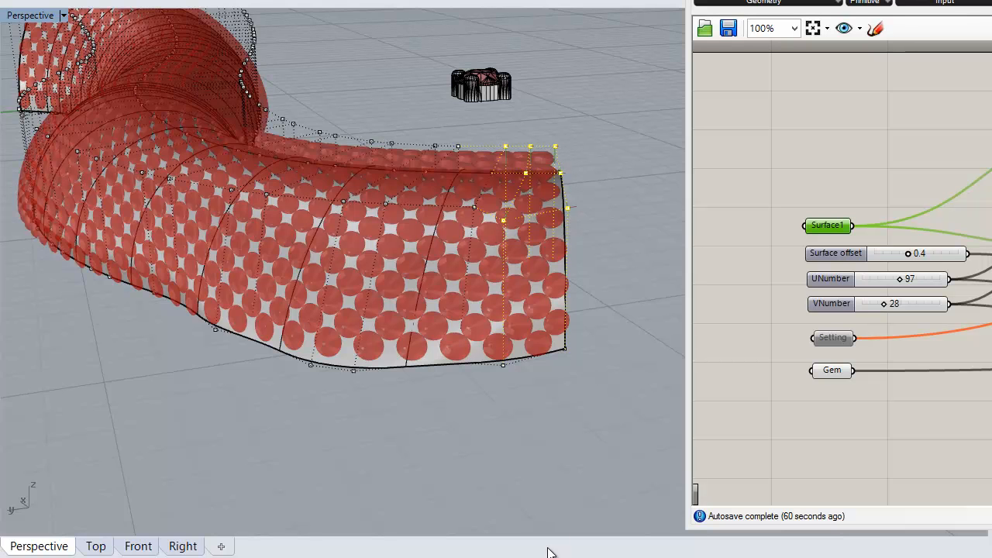
pyautogui.scroll(2, 607, 468)
pyautogui.middleClick(607, 469)
pyautogui.click(545, 475)
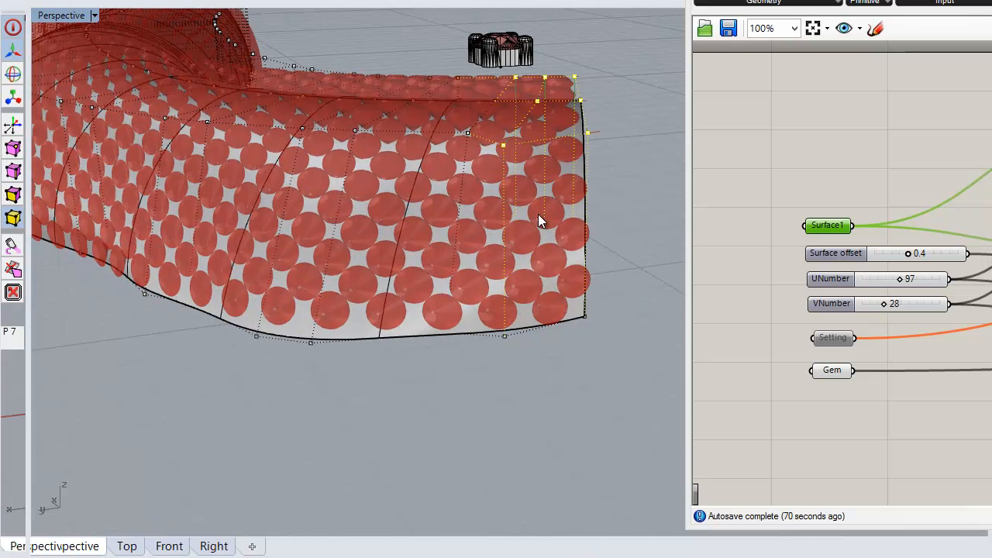
pyautogui.scroll(-3, 504, 396)
pyautogui.moveTo(514, 151); pyautogui.dragTo(519, 129)
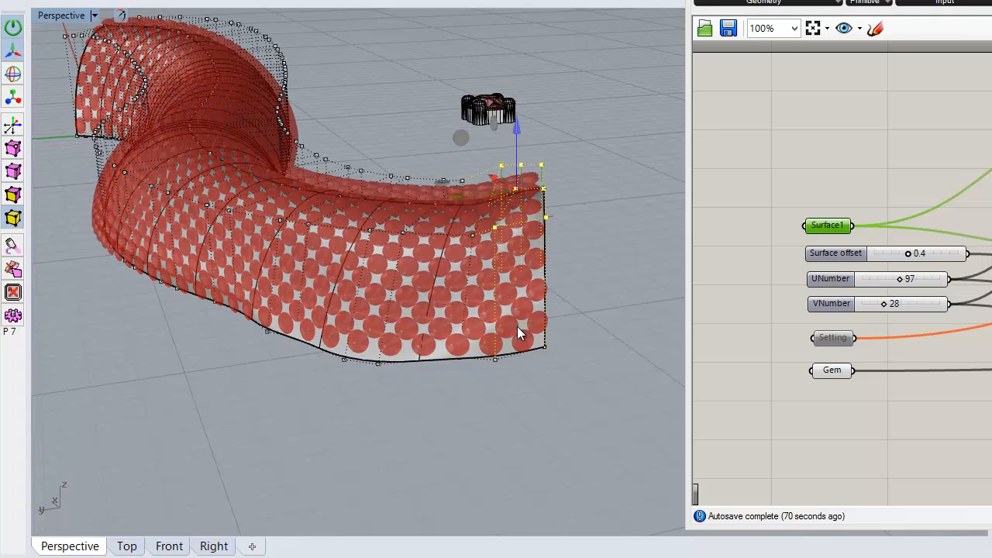
# Undo all the control point moves, keeping the original swept surface in place with a redo if it gets removed
pyautogui.moveTo(574, 341); pyautogui.dragTo(578, 445, button='right')
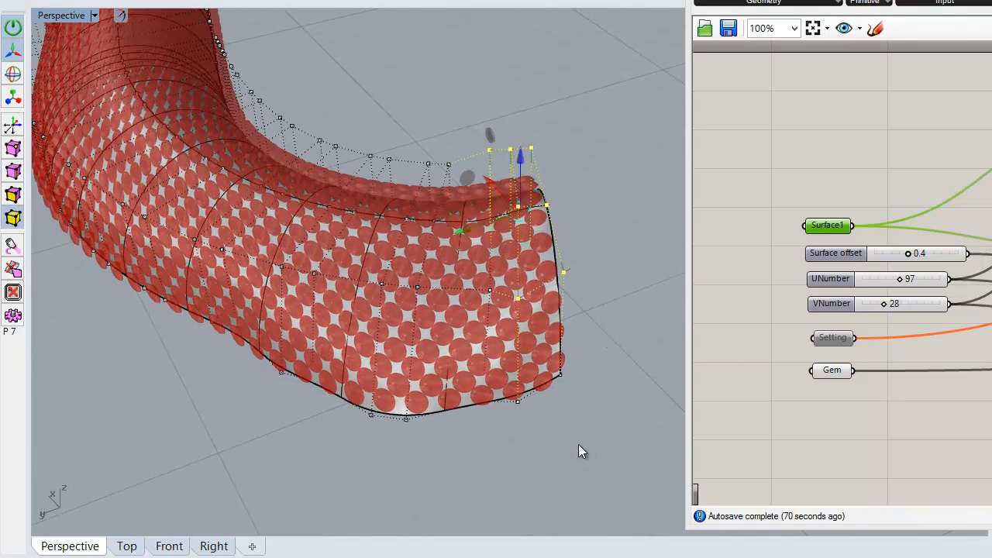
pyautogui.hotkey('ctrl', 'z')
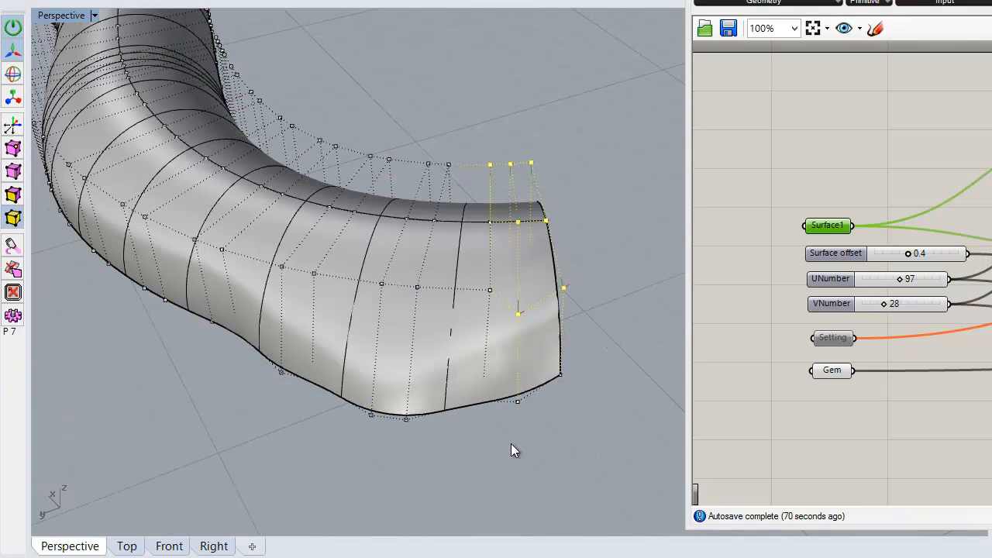
pyautogui.hotkey('ctrl', 'z')
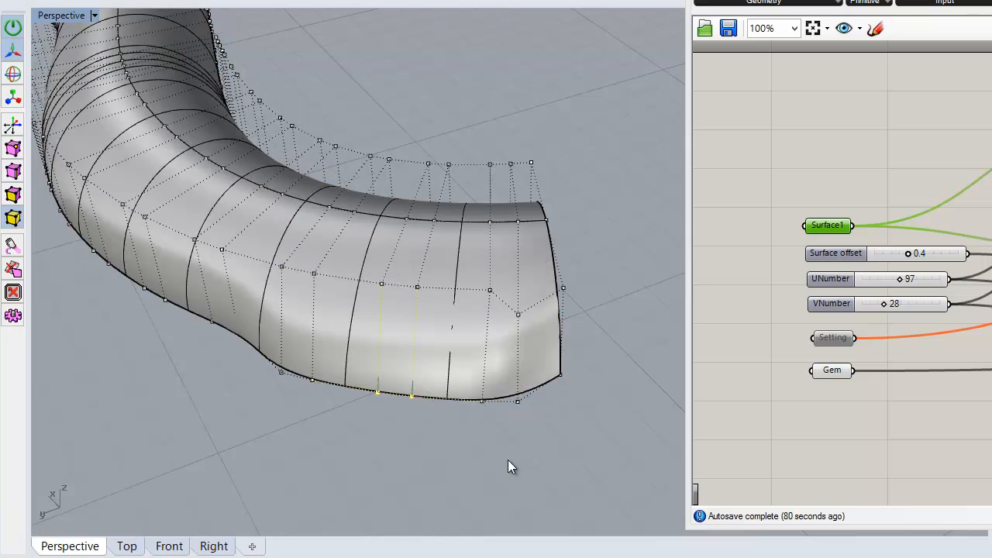
pyautogui.hotkey('ctrl', 'z')
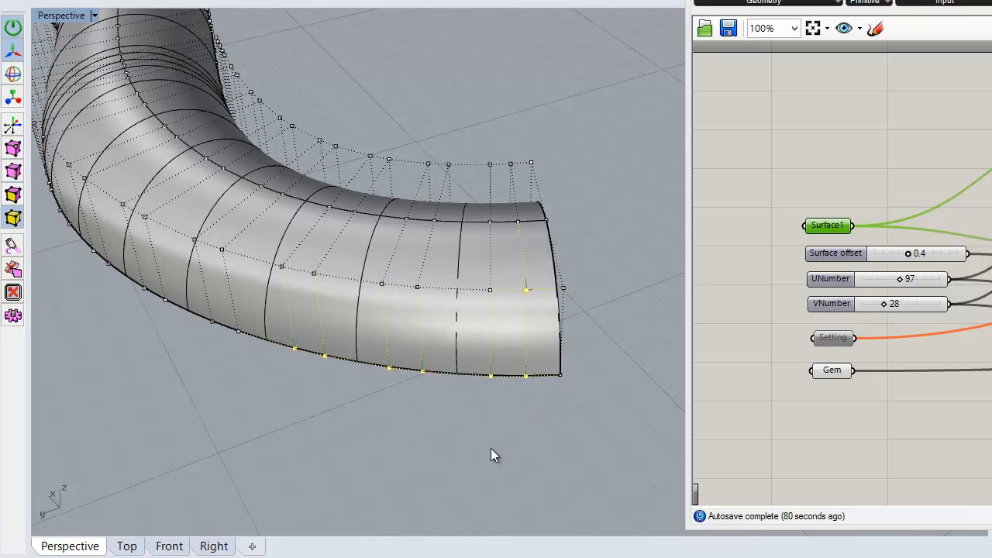
pyautogui.hotkey('ctrl', 'z')
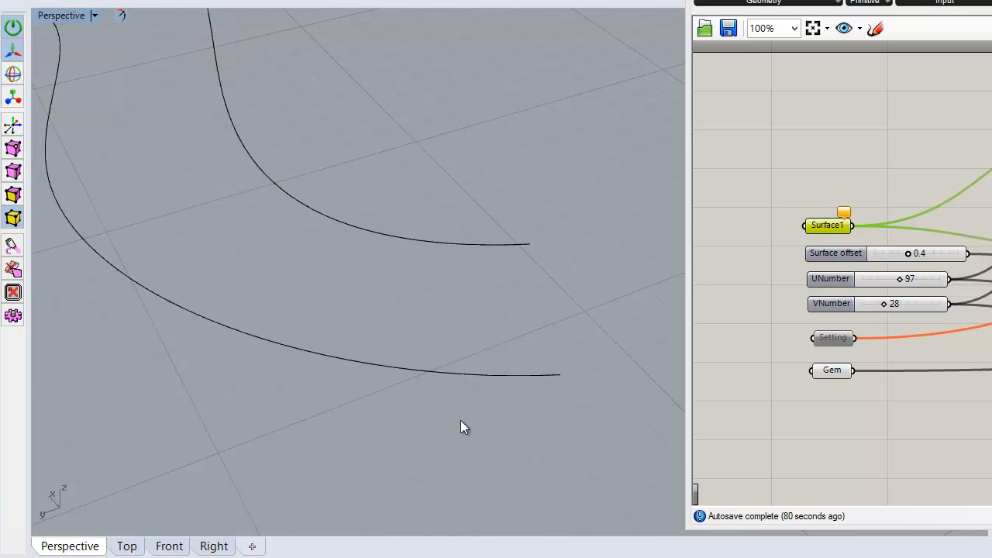
pyautogui.moveTo(431, 416); pyautogui.dragTo(432, 379, button='right')
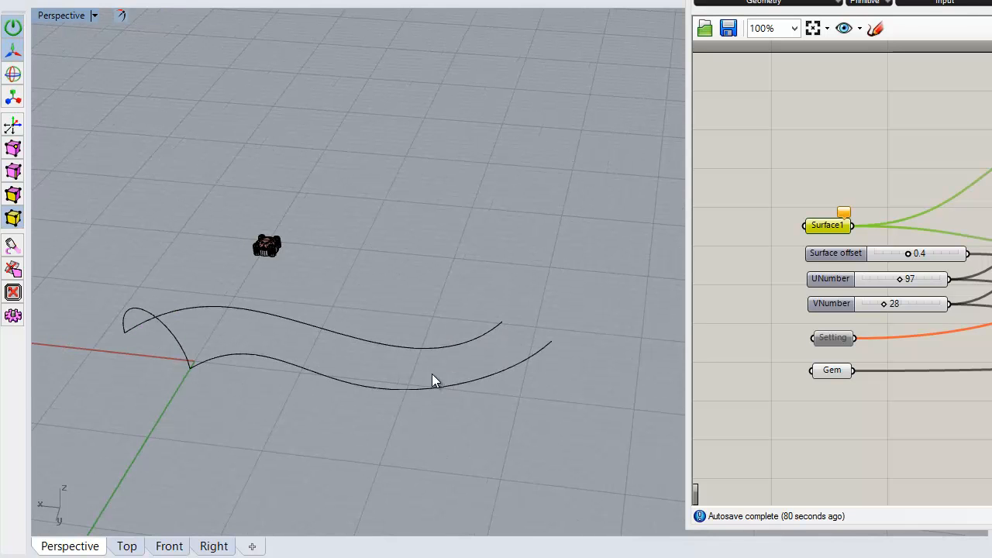
pyautogui.hotkey('ctrl', 'y')
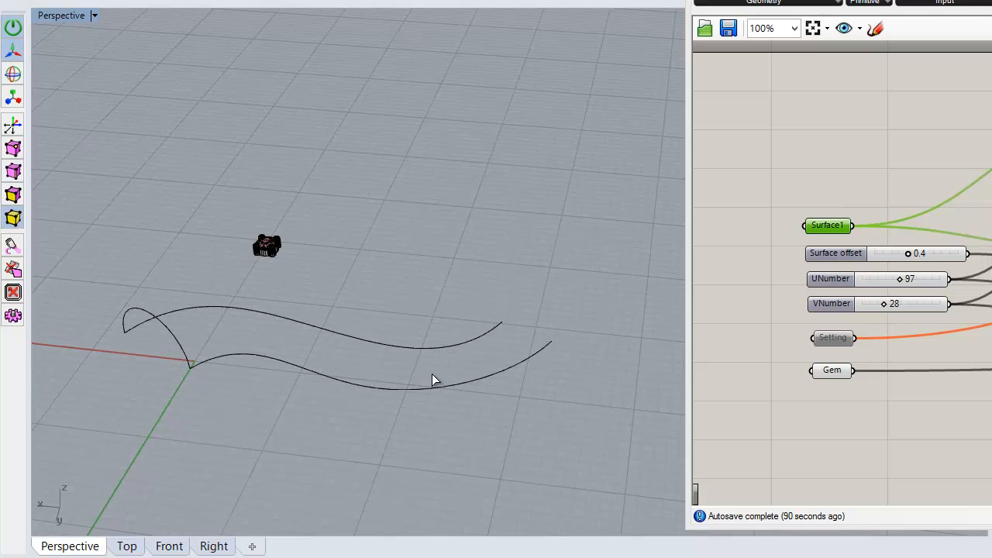
# Re-enable the Setting parameter and view the settings at the surface's open end
pyautogui.moveTo(317, 367); pyautogui.dragTo(414, 228, button='right')
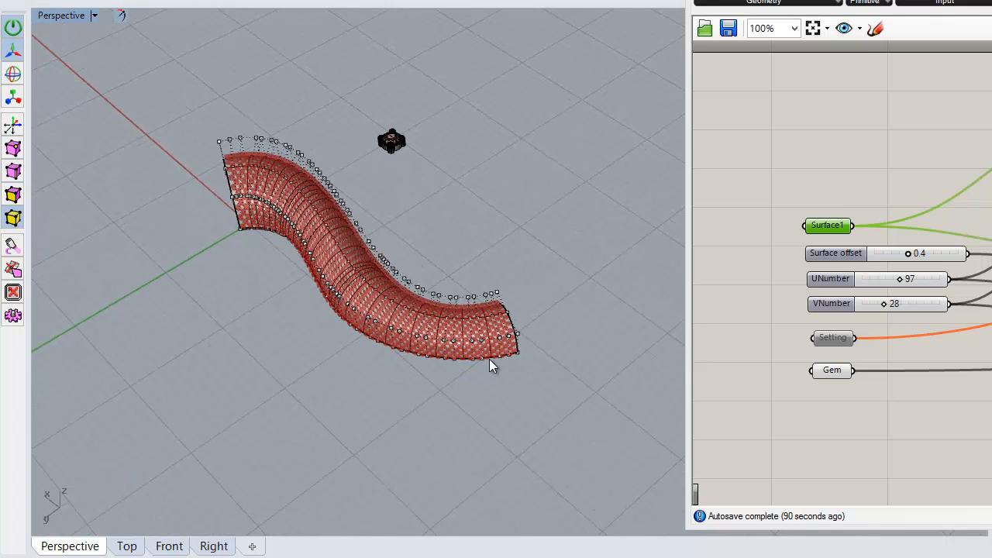
pyautogui.scroll(6, 489, 328)
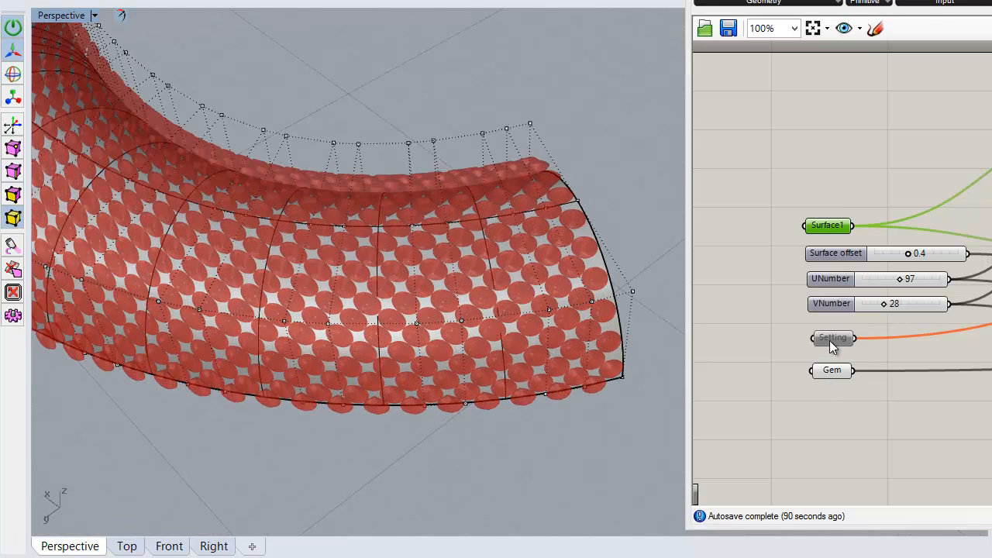
pyautogui.rightClick(831, 342)
pyautogui.click(843, 310)
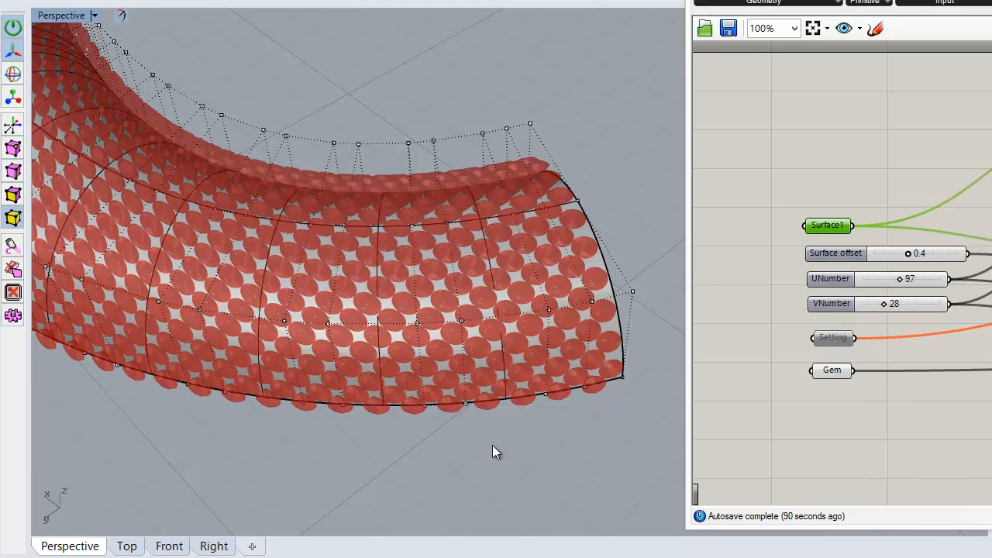
pyautogui.moveTo(542, 445); pyautogui.dragTo(372, 427, button='right')
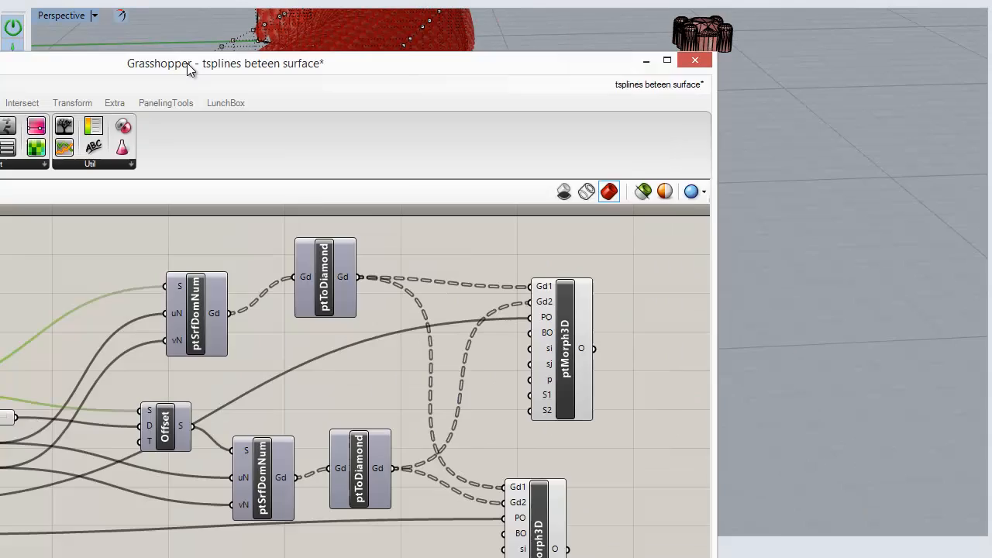
# Bake the settings from the upper ptMorph3D component to Layer 01 as a group
pyautogui.moveTo(188, 64); pyautogui.dragTo(0, 0)
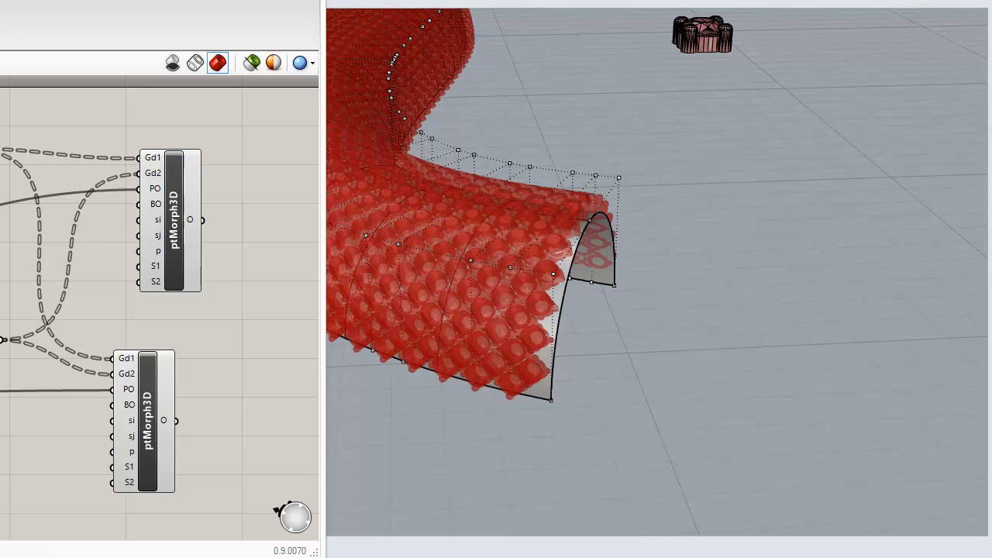
pyautogui.click(180, 221)
pyautogui.rightClick(180, 221)
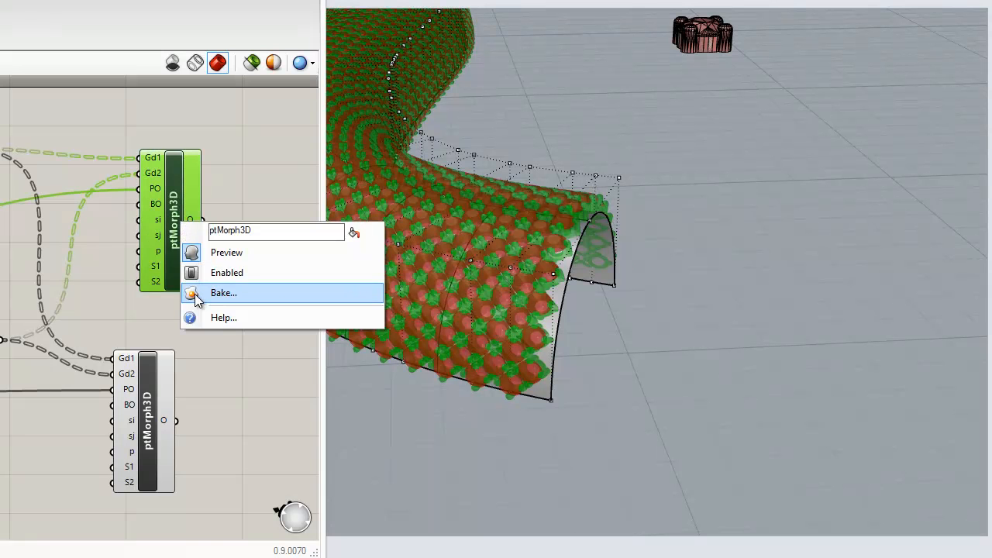
pyautogui.click(219, 293)
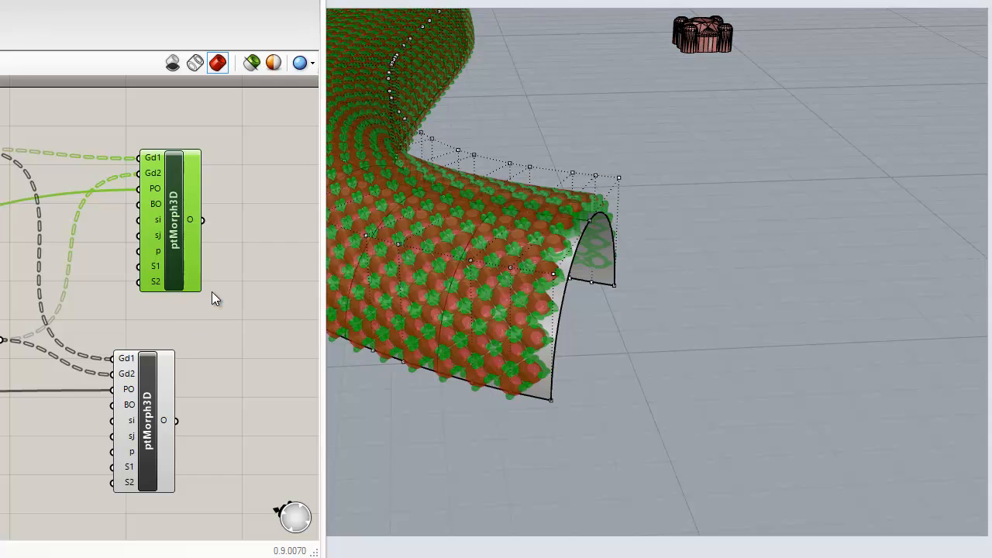
pyautogui.click(198, 188)
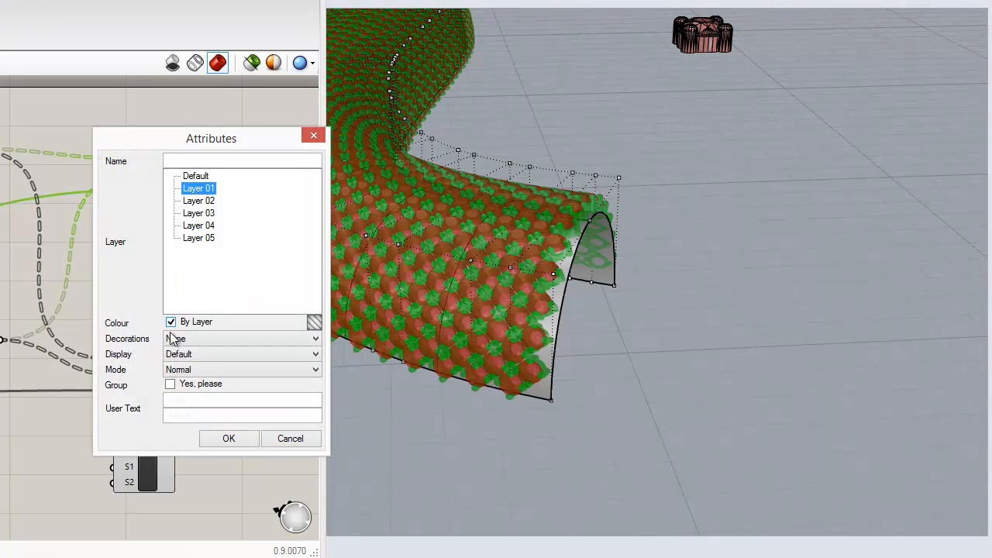
pyautogui.click(170, 384)
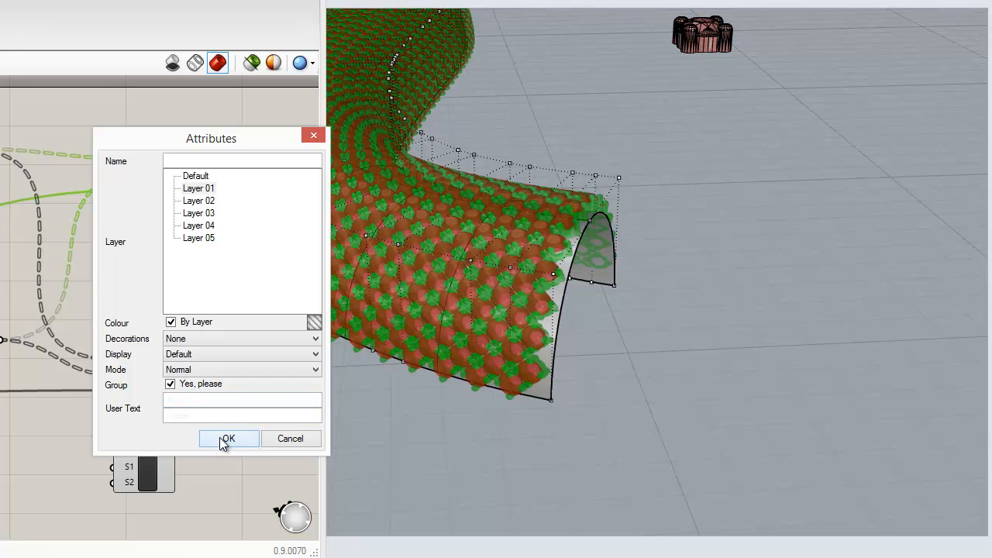
pyautogui.click(224, 440)
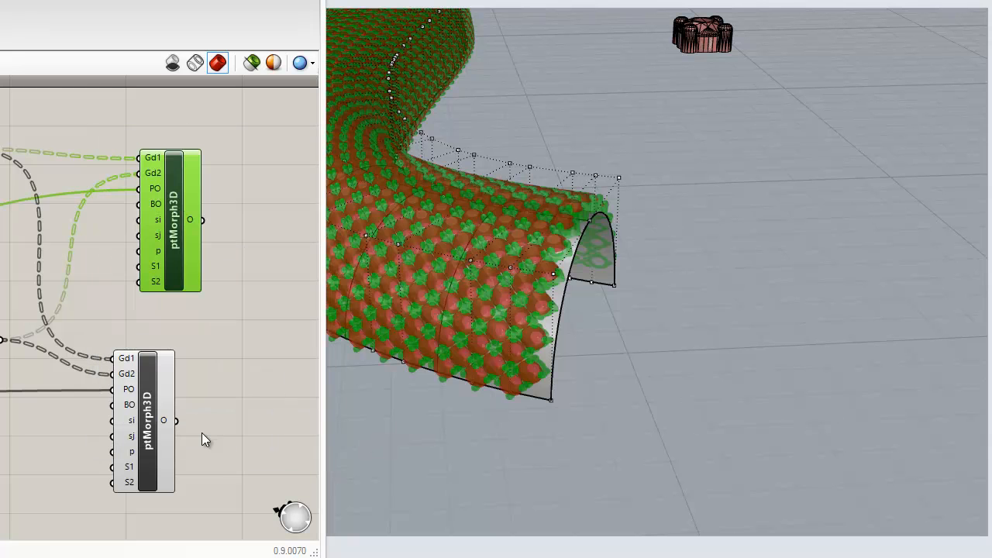
# Bake the gems from the lower ptMorph3D component to Layer 02 as a group
pyautogui.click(148, 439)
pyautogui.rightClick(144, 442)
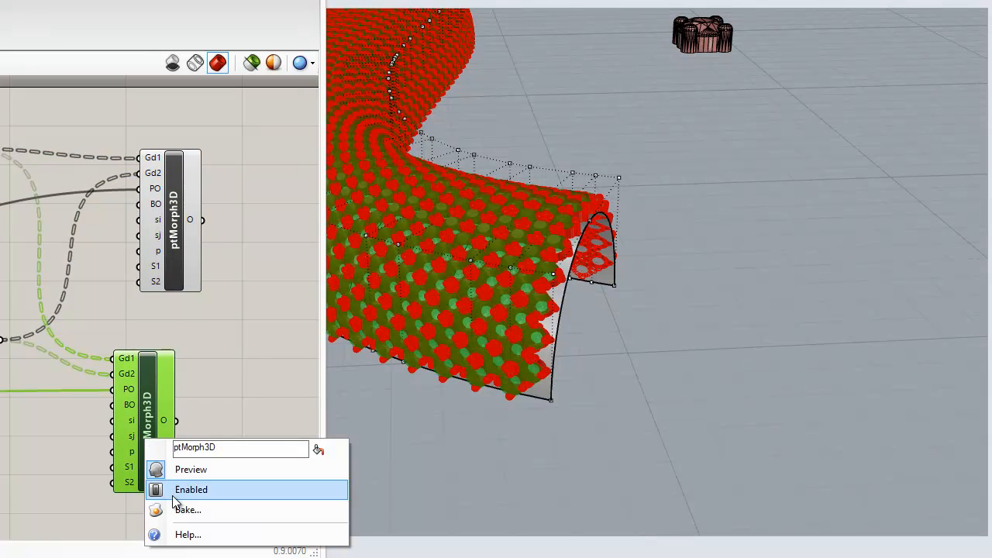
pyautogui.click(178, 510)
pyautogui.click(229, 287)
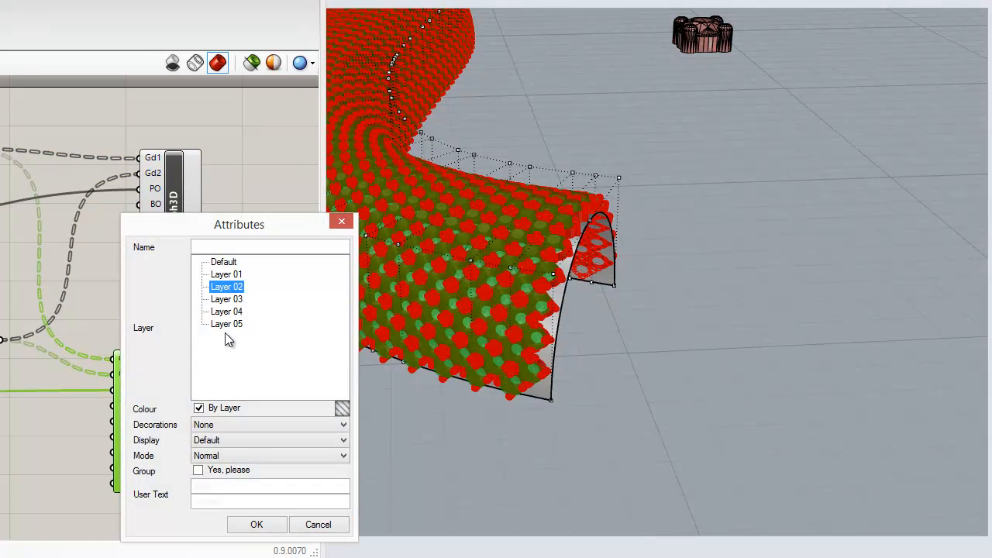
pyautogui.click(199, 470)
pyautogui.click(256, 524)
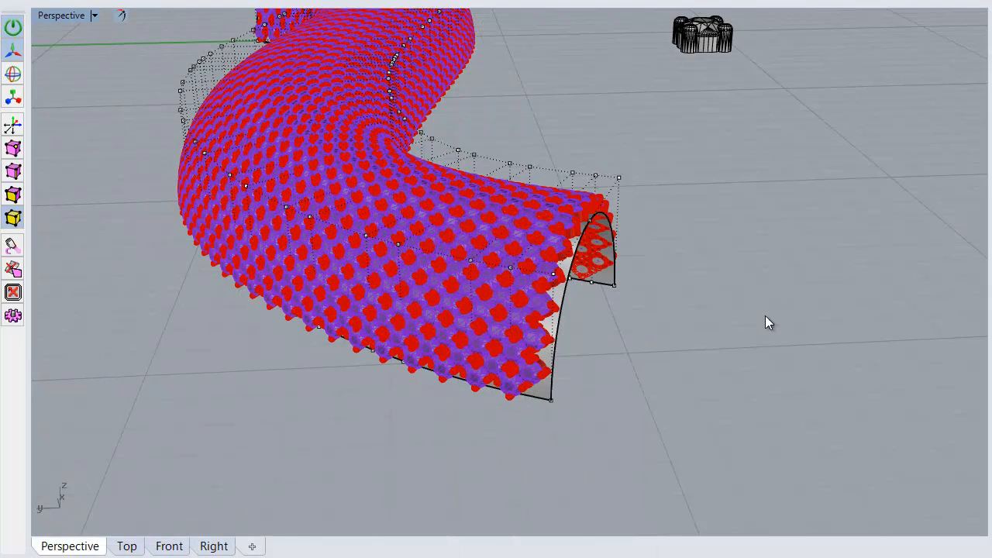
# Turn off the control points and remove the swept surface from beneath the baked gems and settings
pyautogui.scroll(5, 668, 340)
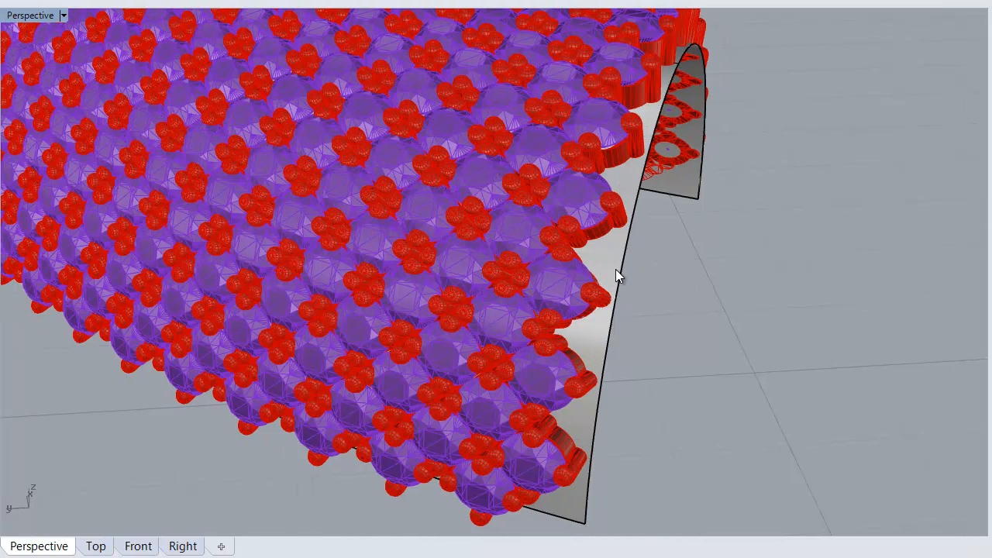
pyautogui.click(615, 268)
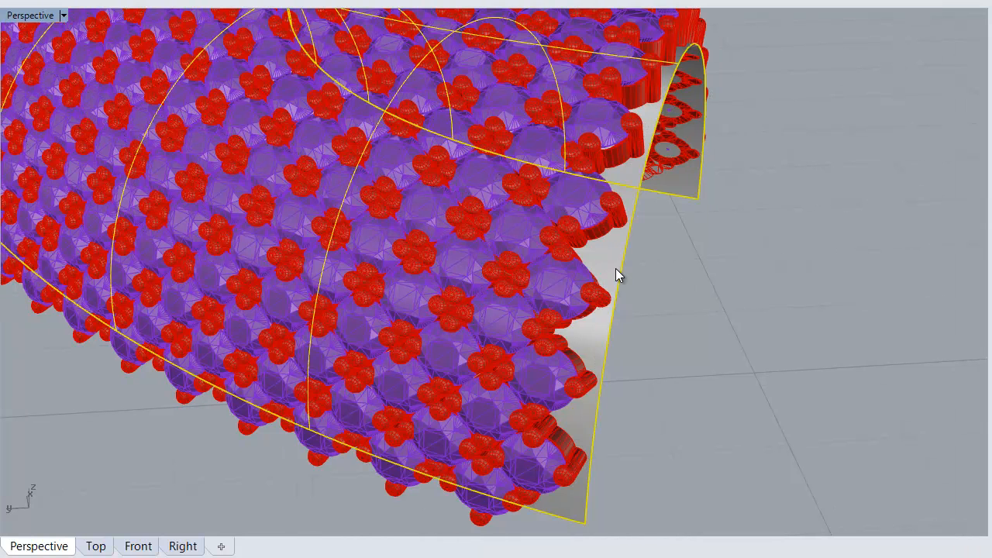
pyautogui.press('Escape')
pyautogui.scroll(-5, 669, 337)
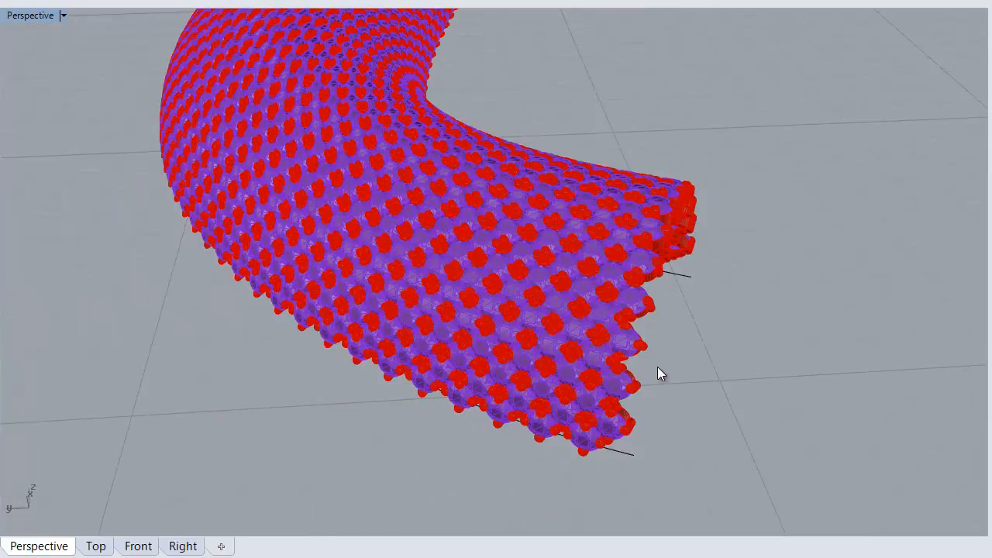
# Examine the baked gems and prong settings close up at the surface's open end
pyautogui.scroll(-2, 559, 366)
pyautogui.moveTo(424, 389); pyautogui.dragTo(611, 314, button='right')
pyautogui.scroll(11, 611, 311)
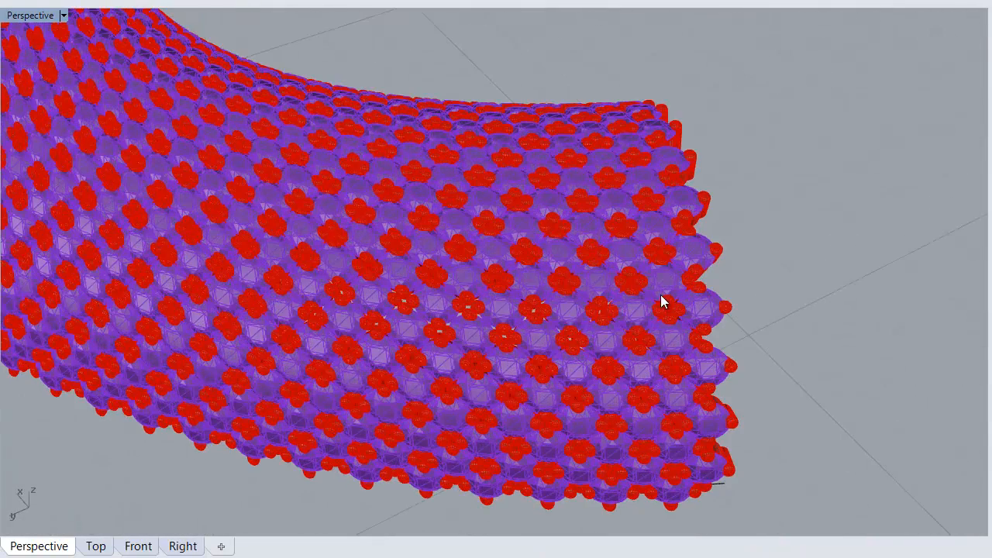
pyautogui.scroll(3, 609, 358)
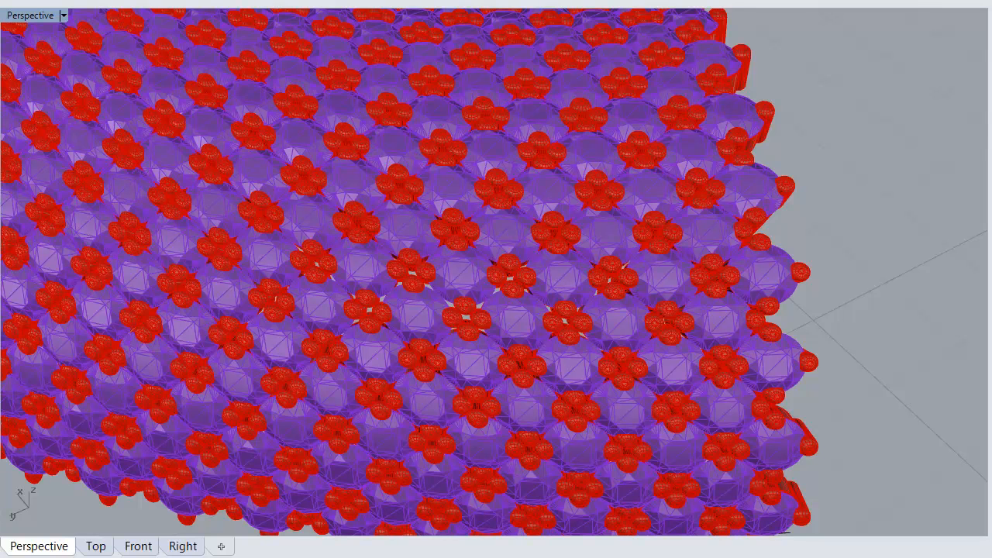
pyautogui.scroll(-8, 768, 335)
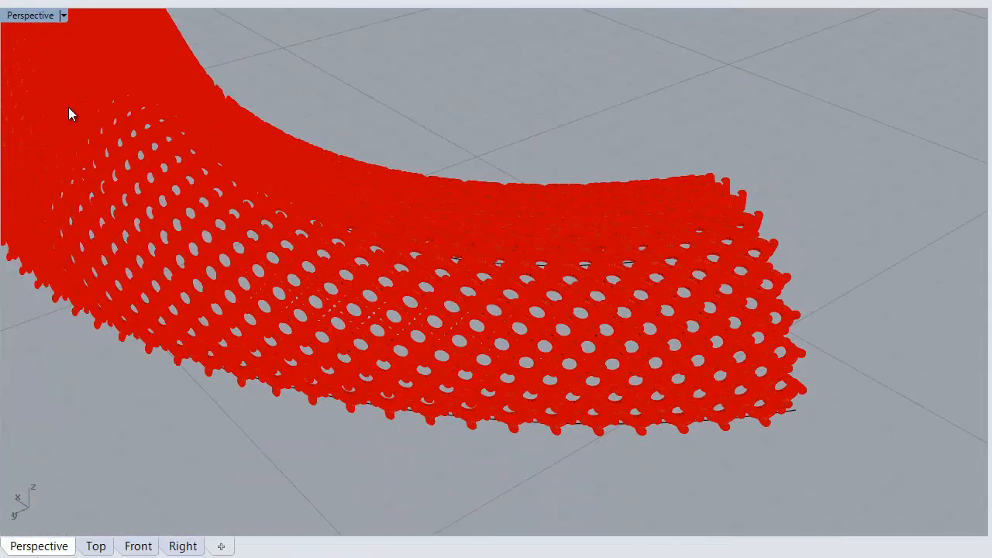
# Switch the Perspective viewport to Rendered display mode and view the prong settings
pyautogui.click(64, 14)
pyautogui.click(38, 88)
pyautogui.moveTo(360, 243); pyautogui.dragTo(426, 342, button='right')
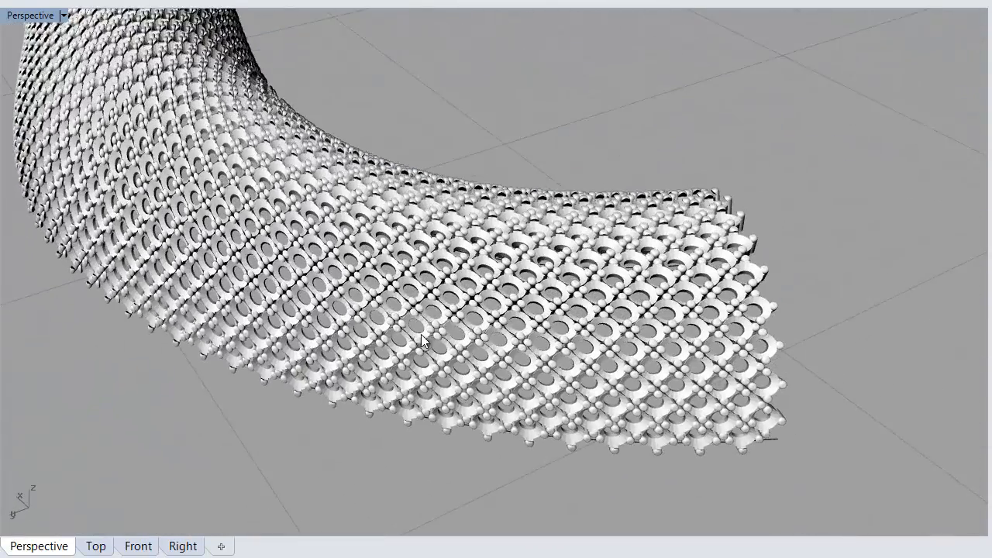
# Select the settings and the gems in turn to check them, and dismiss the layer color selection without changing the color
pyautogui.click(521, 355)
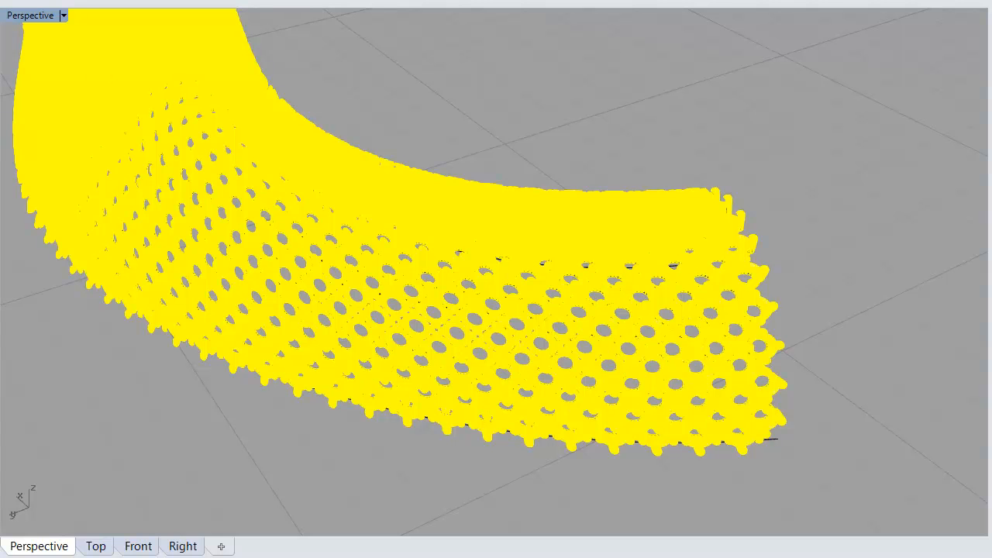
pyautogui.click(514, 131)
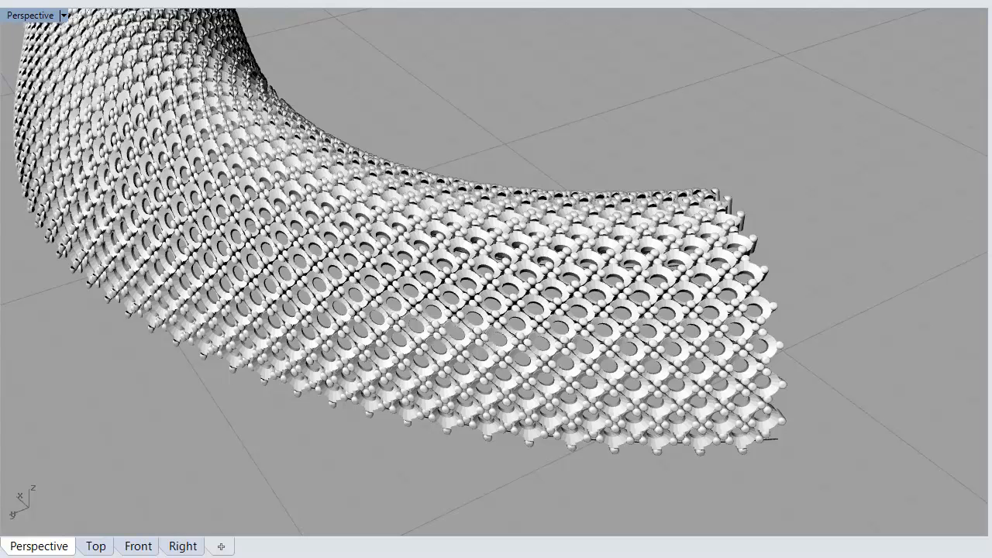
pyautogui.click(752, 277)
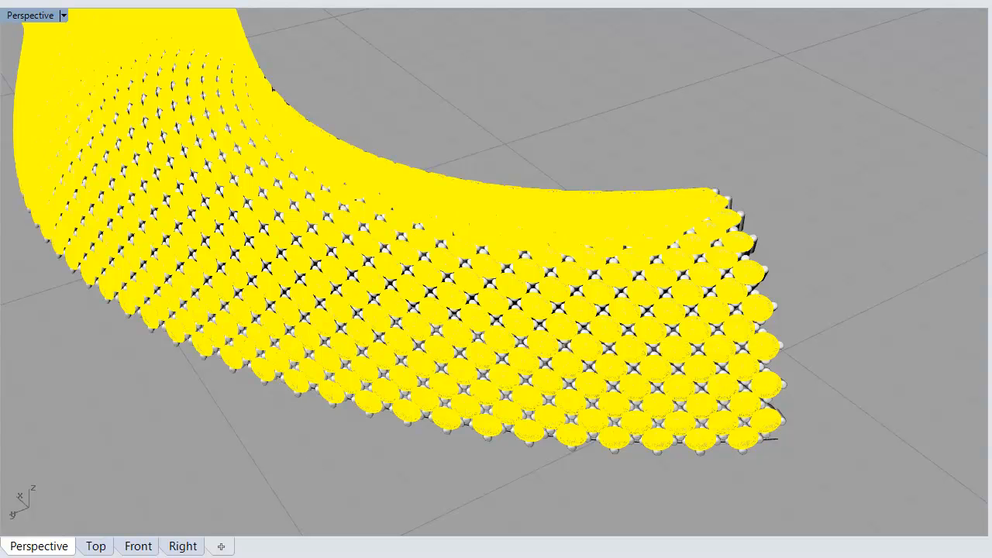
pyautogui.click(576, 87)
pyautogui.moveTo(568, 133); pyautogui.dragTo(569, 138, button='right')
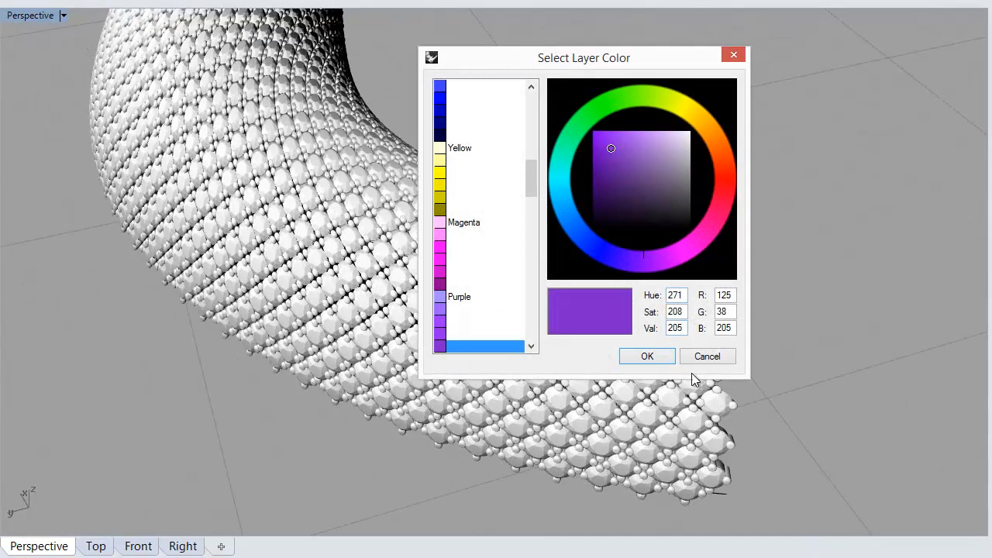
pyautogui.click(707, 355)
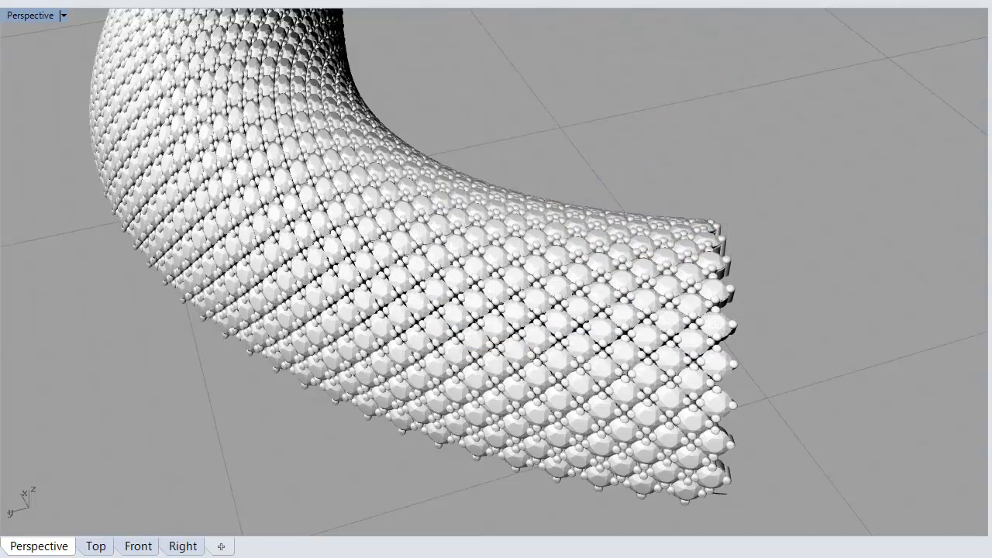
# Select the gem group from the overlapping groups at the surface's open end, ungroup it and clear the selection
pyautogui.click(706, 344)
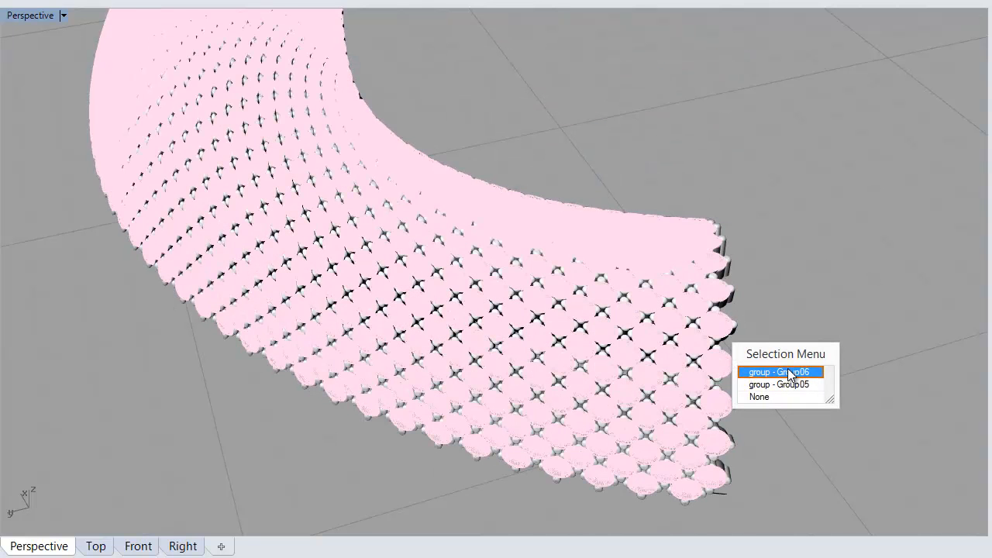
pyautogui.click(788, 371)
pyautogui.write('ug')
pyautogui.press('Return')
pyautogui.click(780, 148)
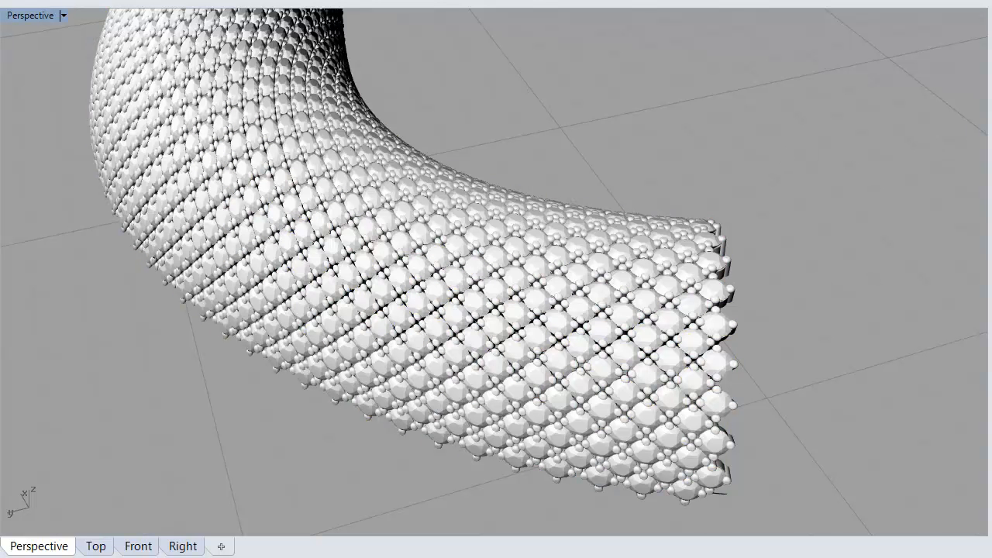
# Check the gems by selecting them, clear the selection, and examine the whole rendered form and its gems up close
pyautogui.click(524, 209)
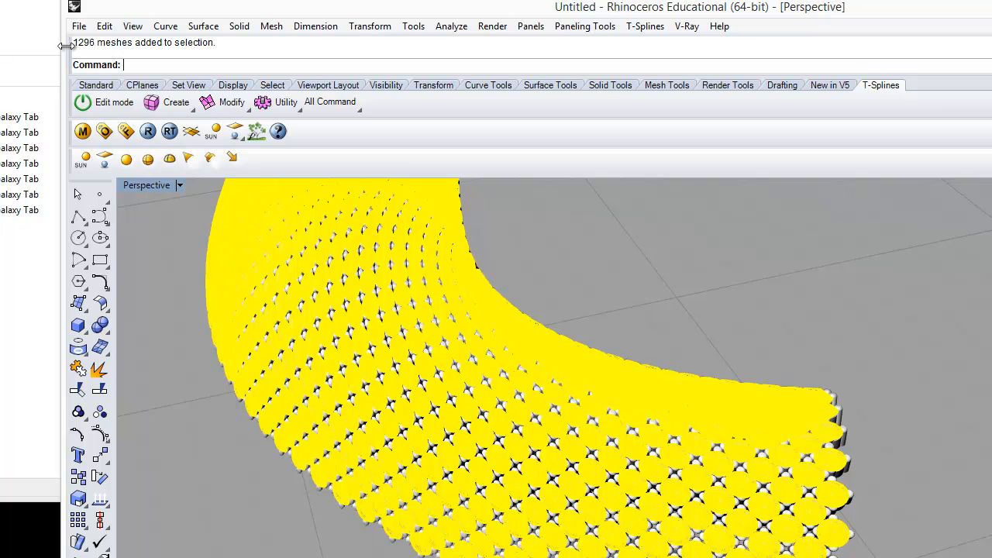
pyautogui.moveTo(120, 11); pyautogui.dragTo(114, 6)
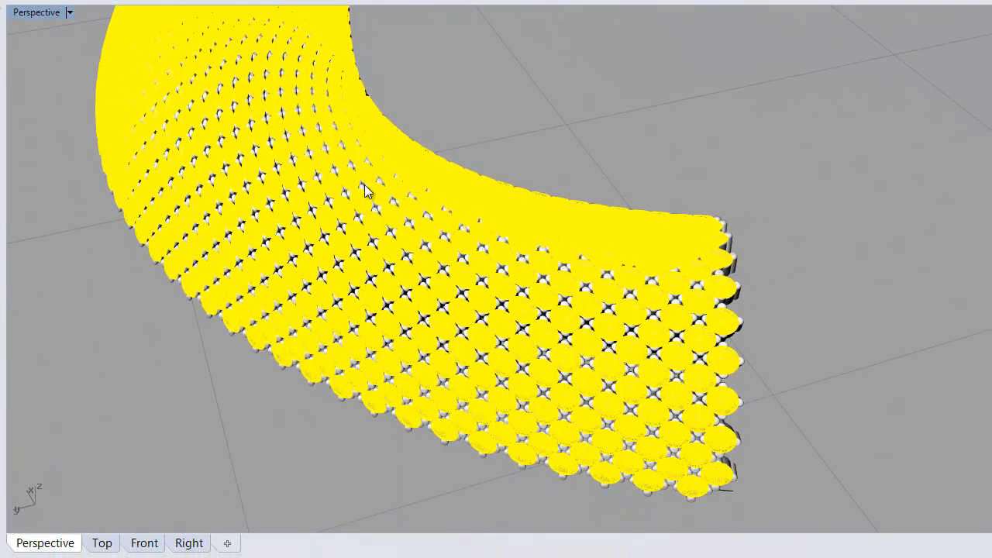
pyautogui.press('Escape')
pyautogui.moveTo(403, 460); pyautogui.dragTo(585, 415, button='right')
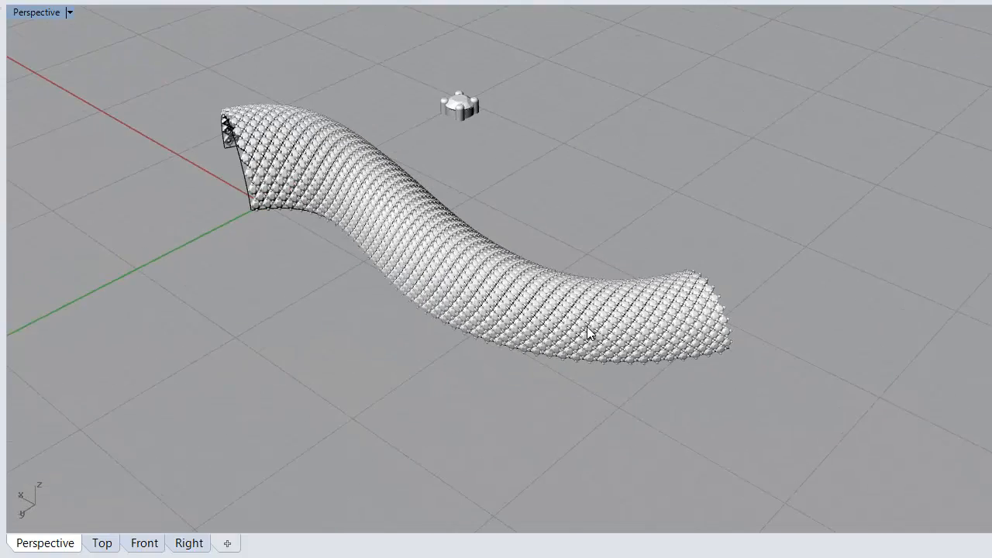
pyautogui.scroll(10, 586, 323)
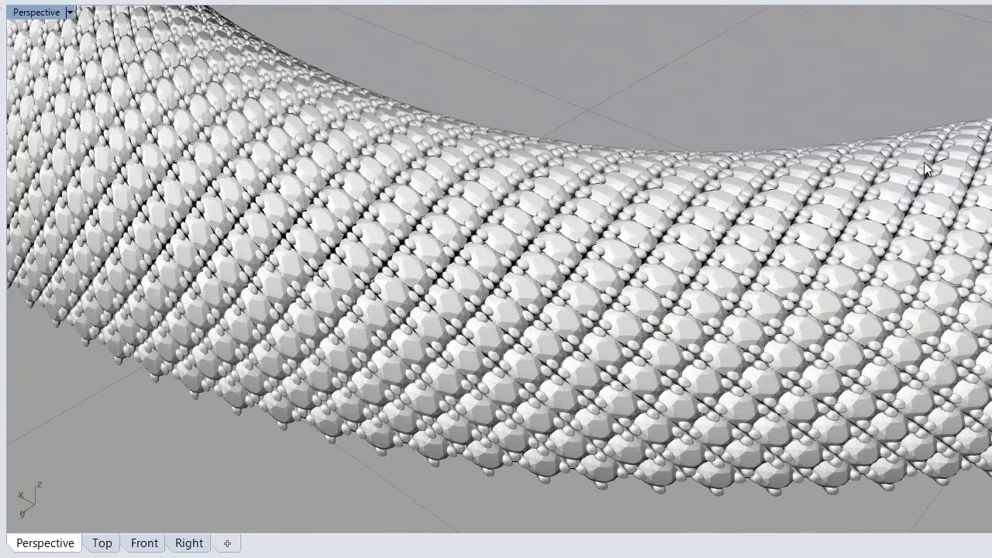